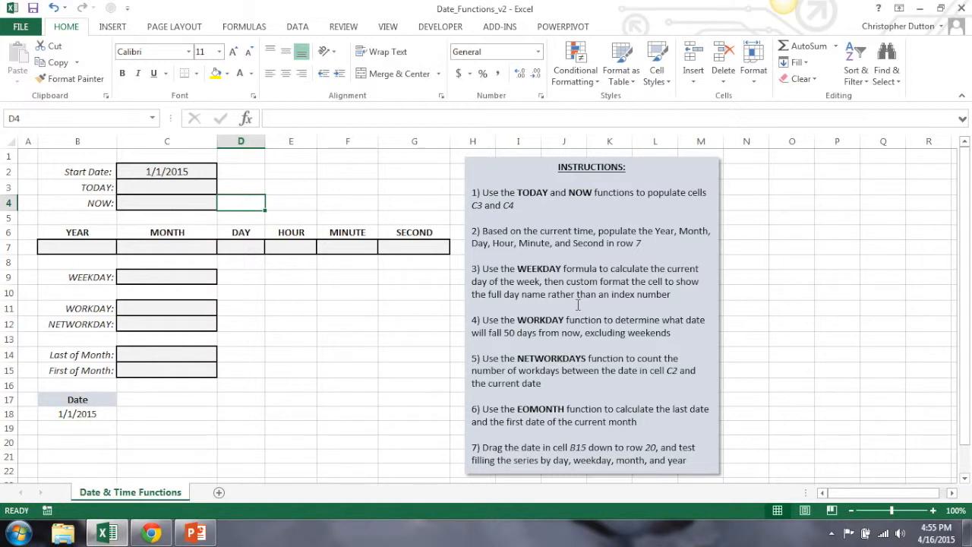
Enter =TODAY() in cell C3 to fill in the current date.
key("Up")
key("Left")
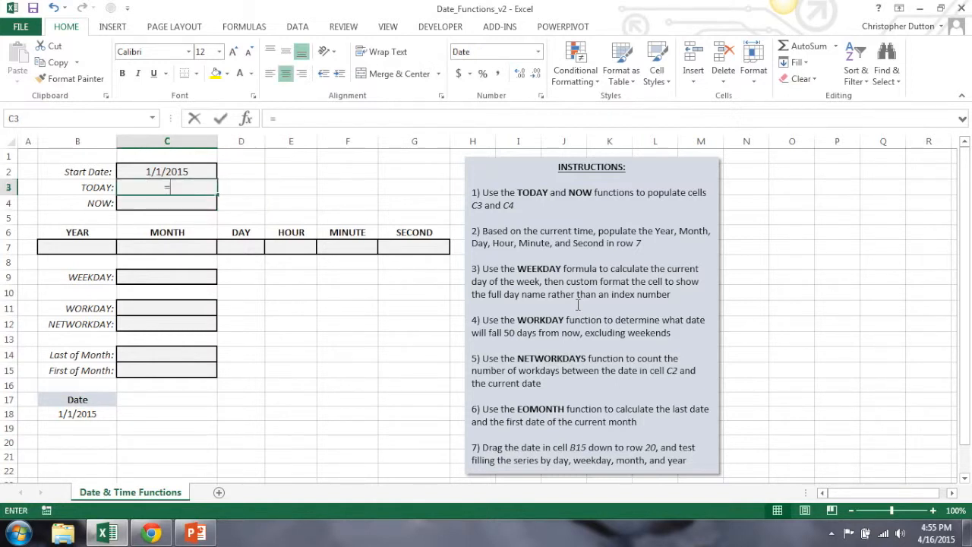
type("=TODAY")
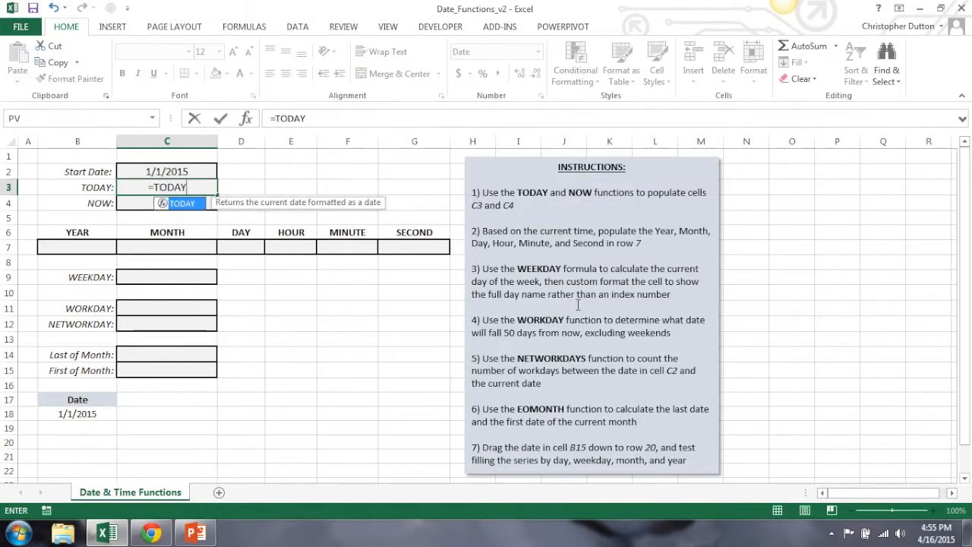
type("()")
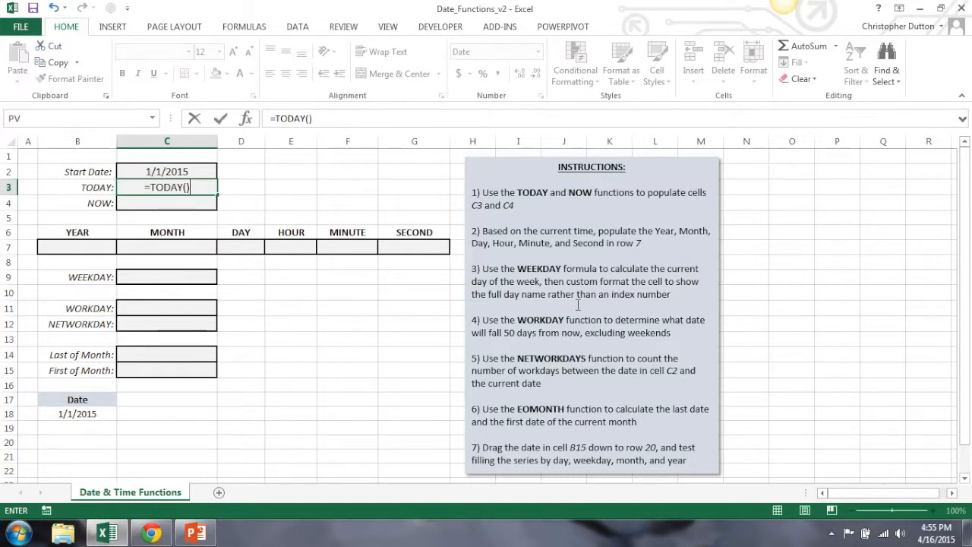
key("Return")
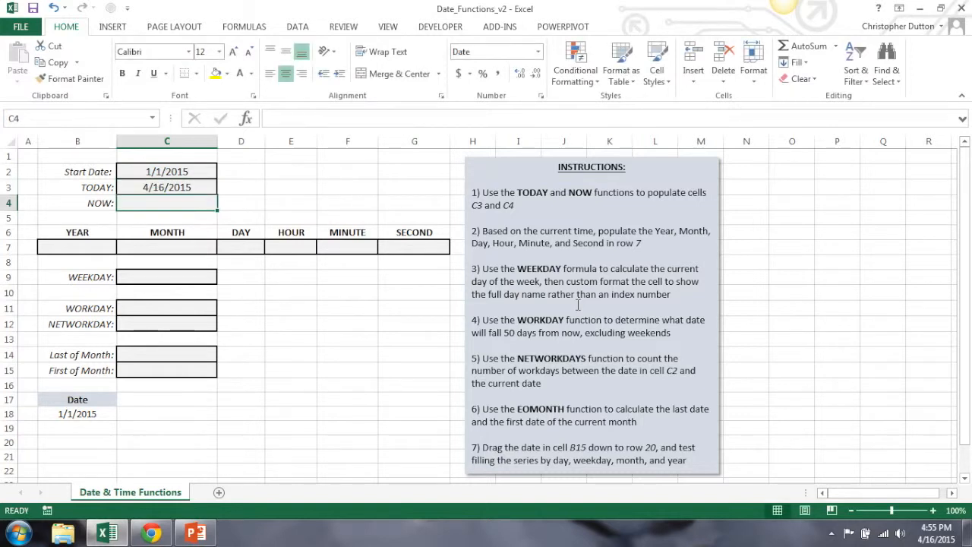
Enter =NOW() in cell C4 to fill in the current date and time.
type("=")
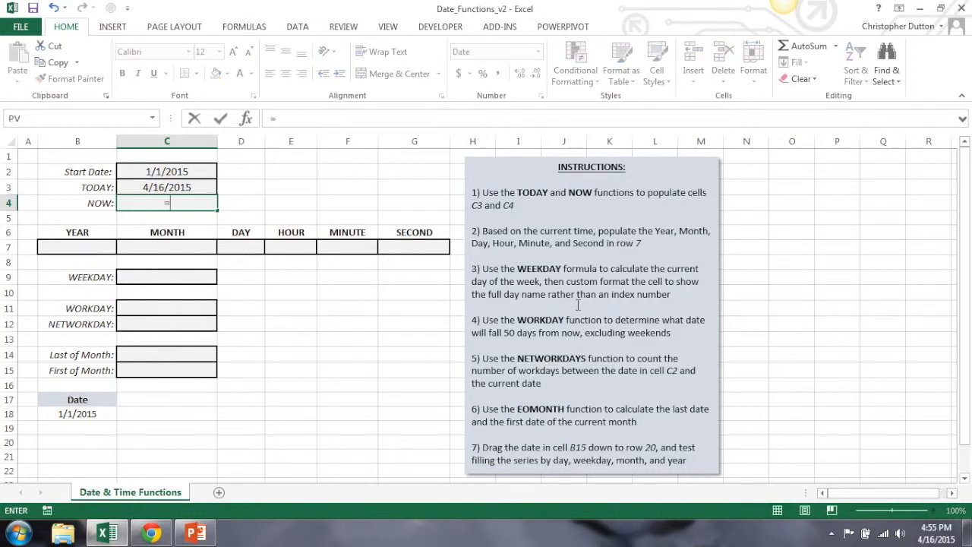
type("NOW()")
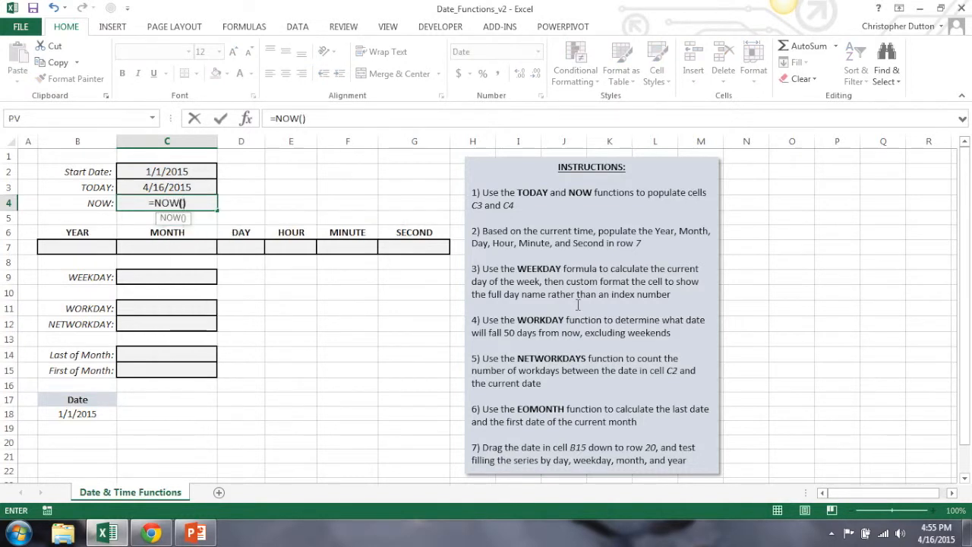
key("ctrl+Return")
key("Return")
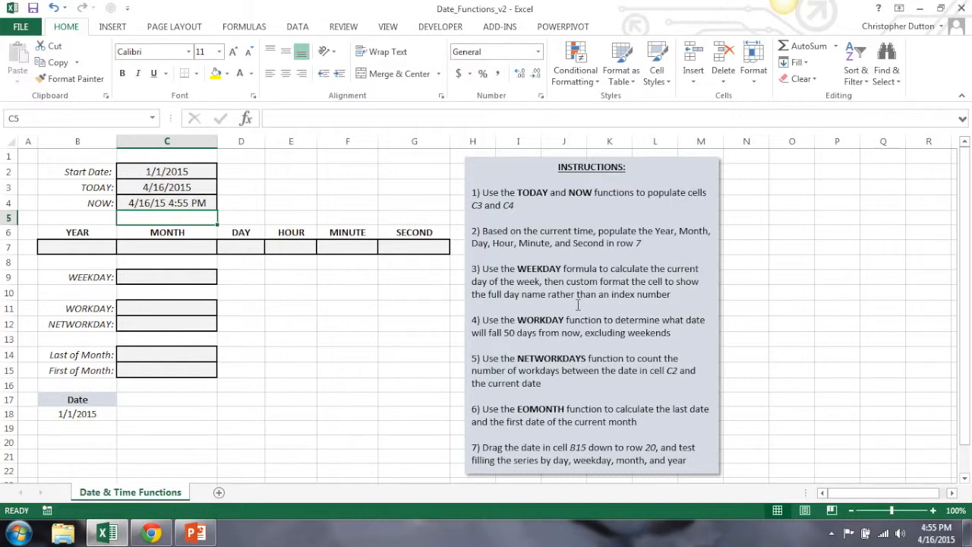
Enter =YEAR(C4) in cell B7 to extract the year from the NOW value.
key("Down")
key("Down")
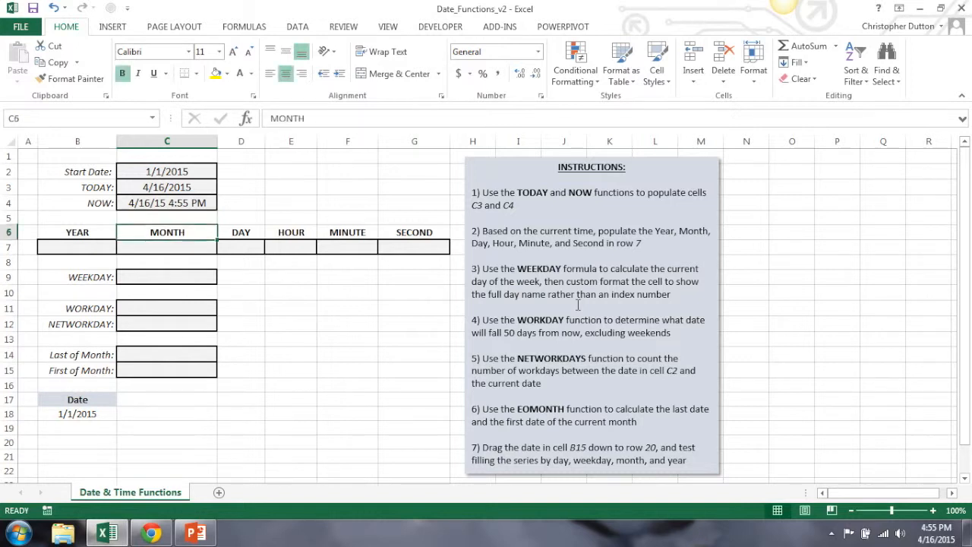
key("Left")
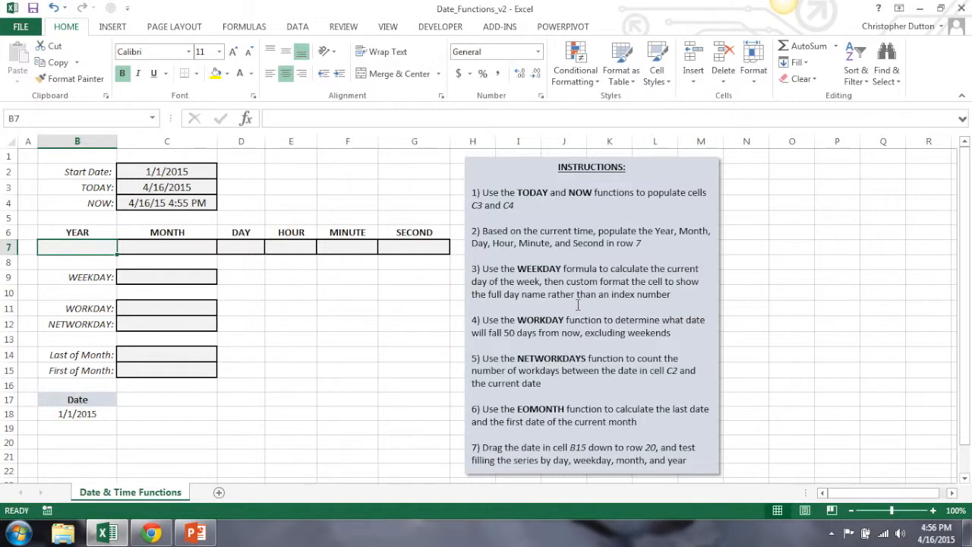
type("=")
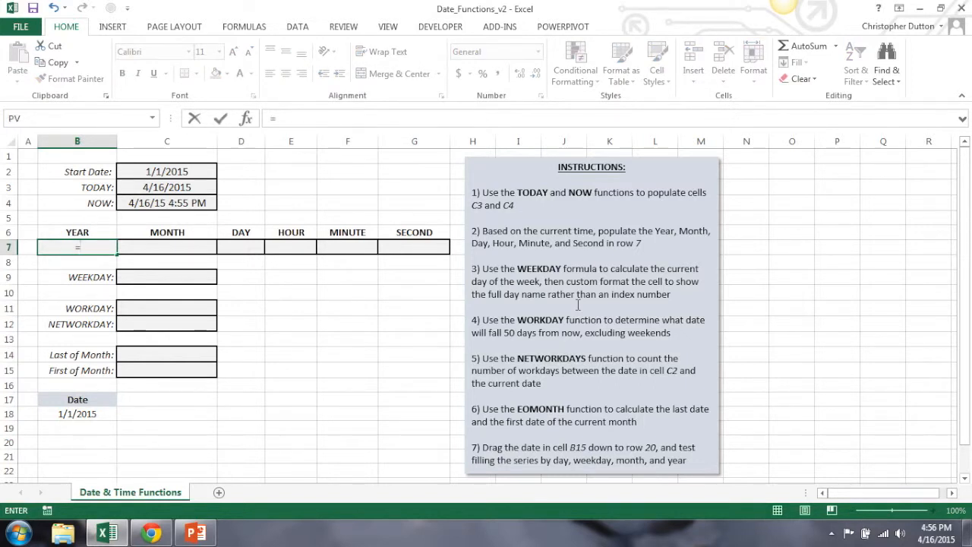
type("YEAR(")
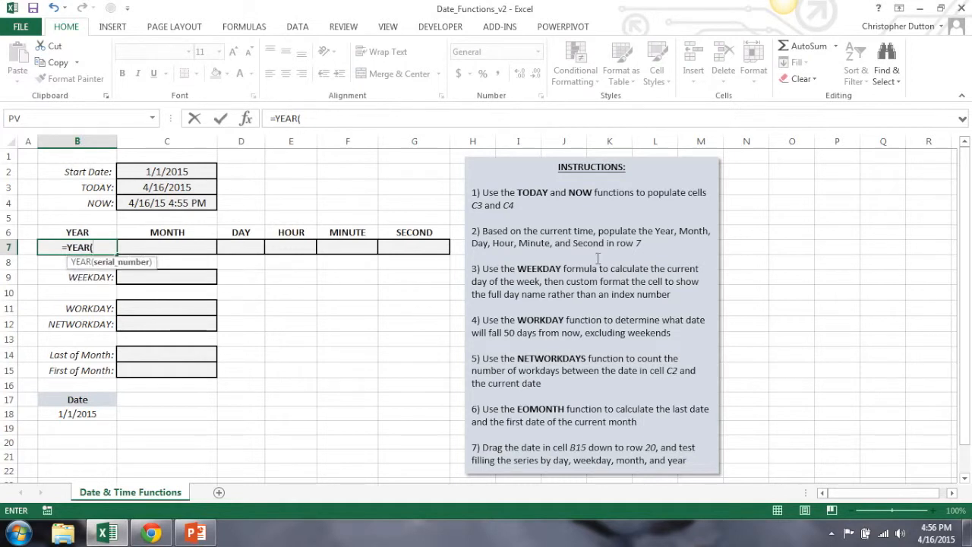
left_click(154, 204)
type(")")
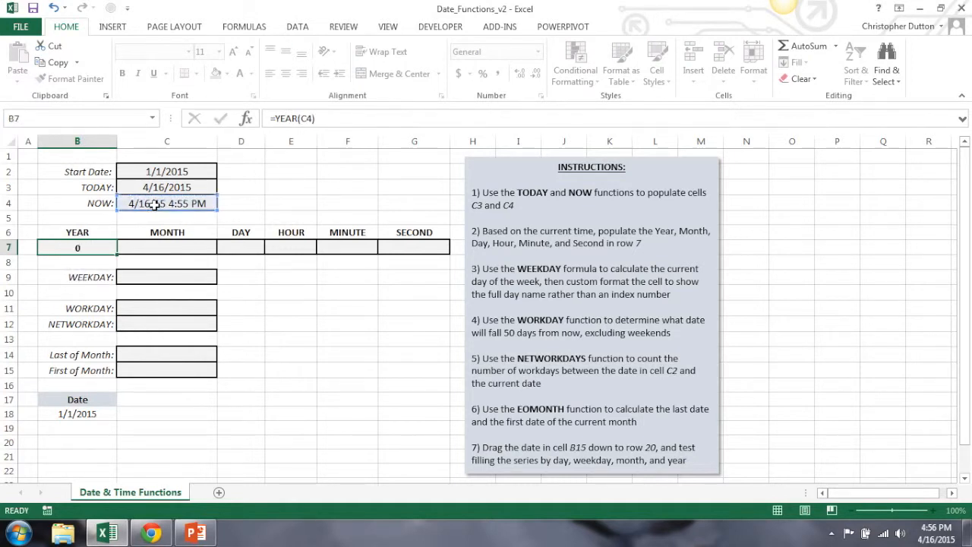
key("Return")
Enter =MONTH(C4) in cell C7 to extract the month from the NOW value.
key("Up")
key("Right")
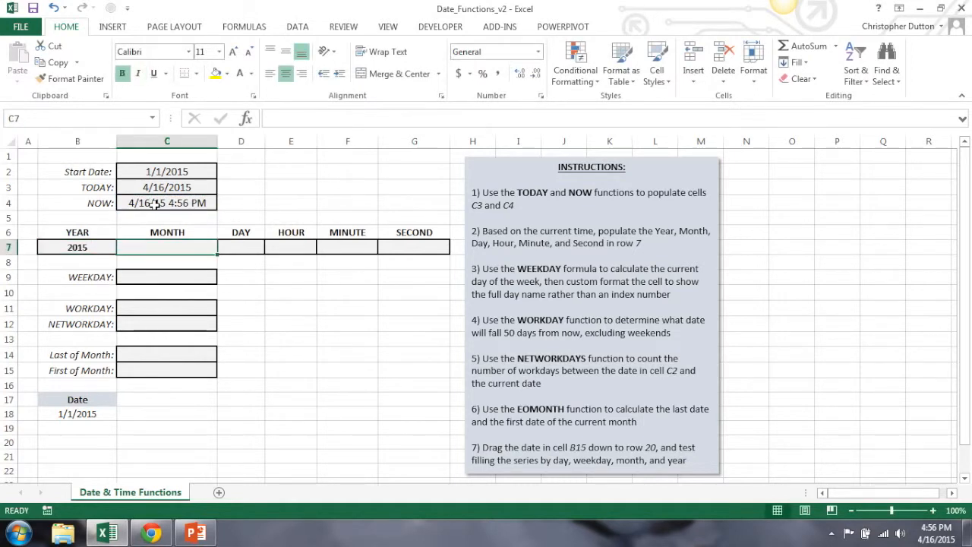
type("=MONTH")
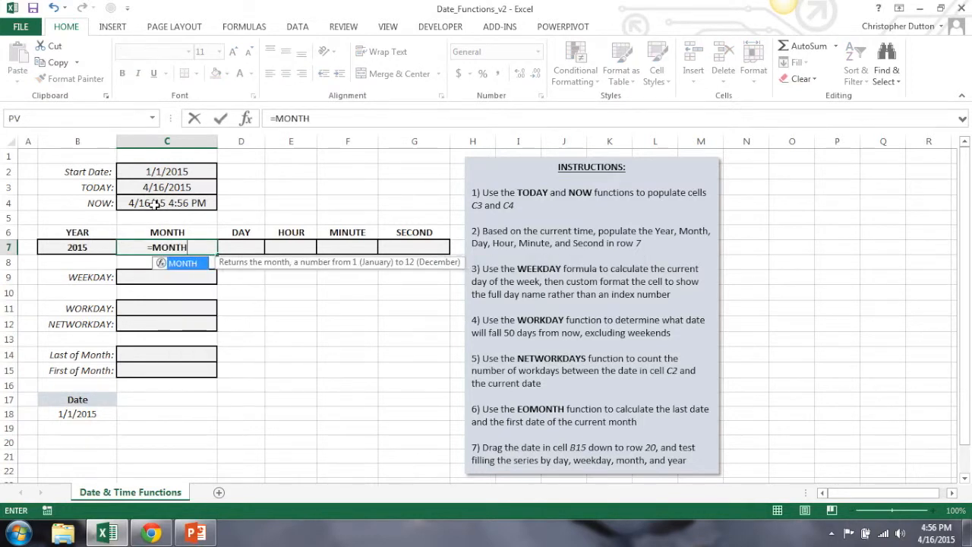
type("(")
left_click(159, 203)
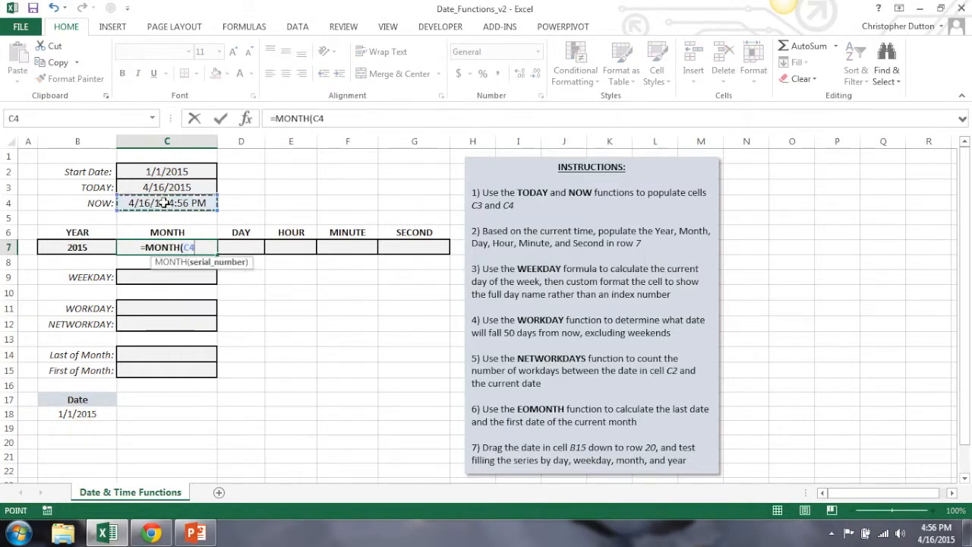
key("Return")
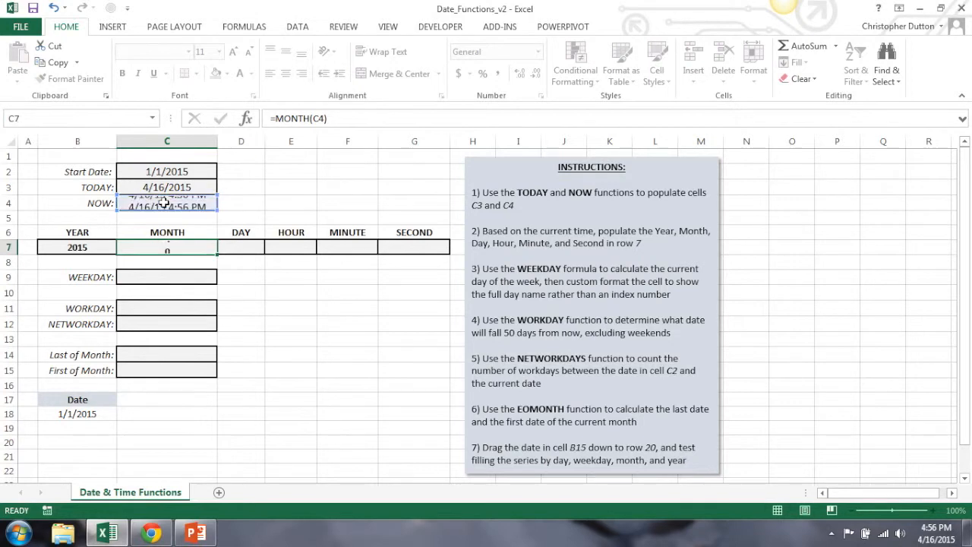
Enter =DAY(C4) in cell D7 to extract the day from the NOW value.
key("Up")
key("Right")
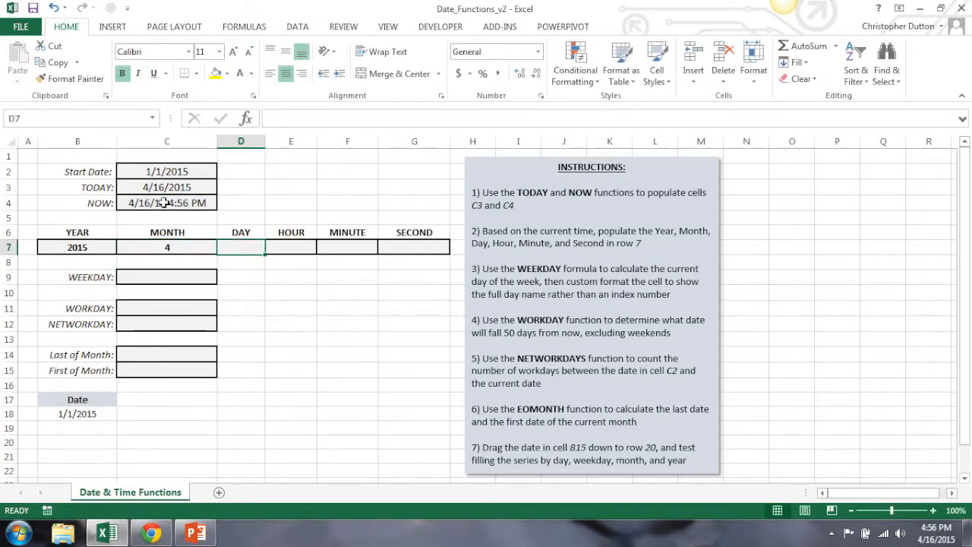
type("=DAY(")
left_click(165, 202)
key("Return")
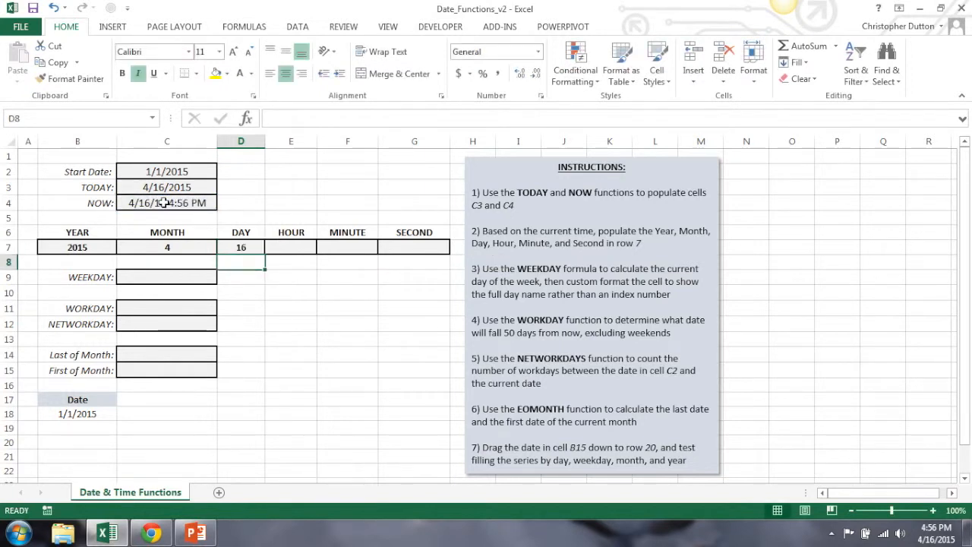
Enter =HOUR(C4) in cell E7 to extract the hour from the NOW value.
key("Up")
key("Right")
type("=HOUR(")
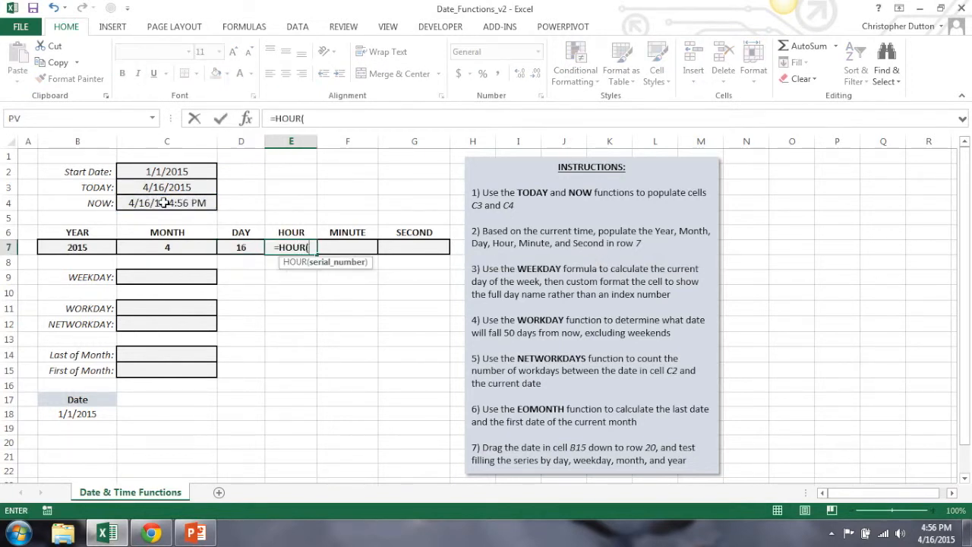
left_click(163, 202)
key("Return")
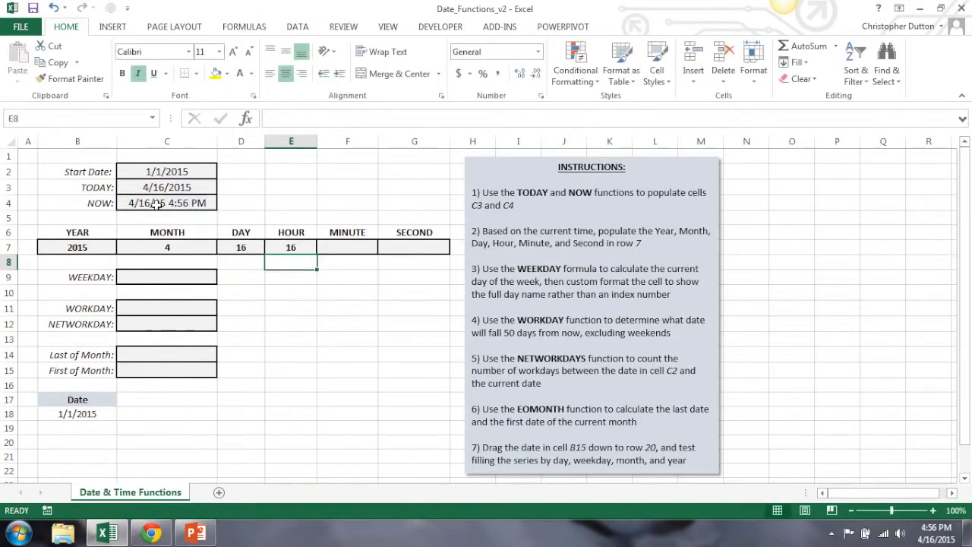
Enter =MINUTE(C4) in cell F7 to extract the minute from the NOW value.
key("Up")
key("Right")
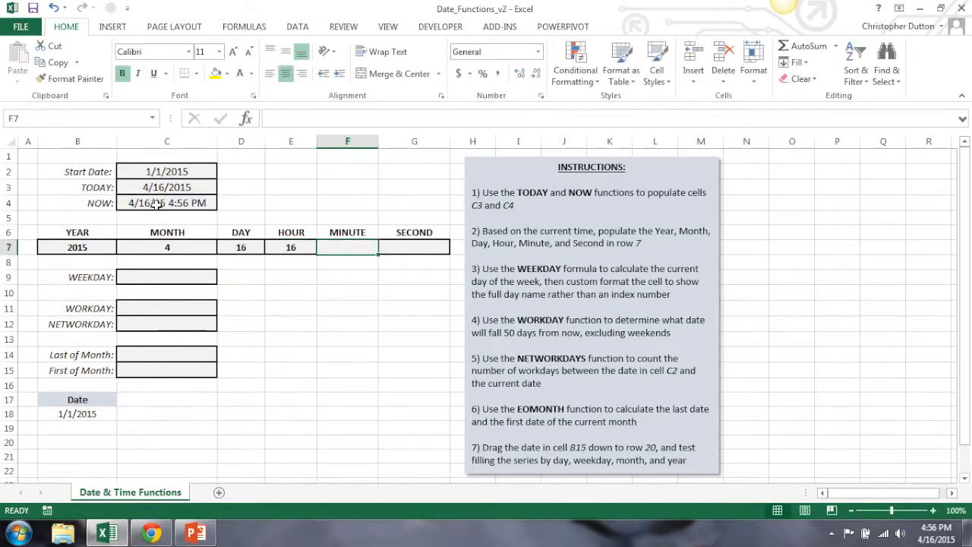
type("=MINUTE(")
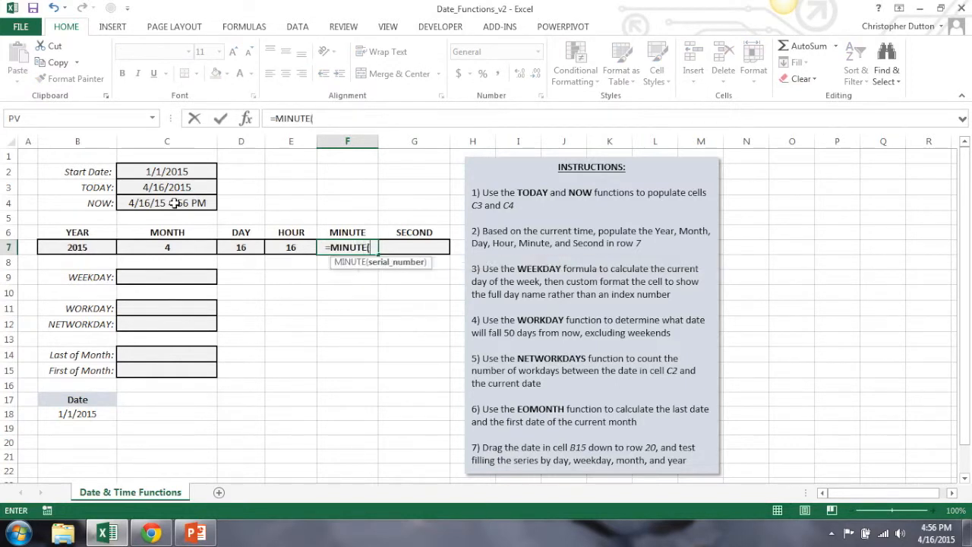
left_click(182, 203)
key("ctrl+Return")
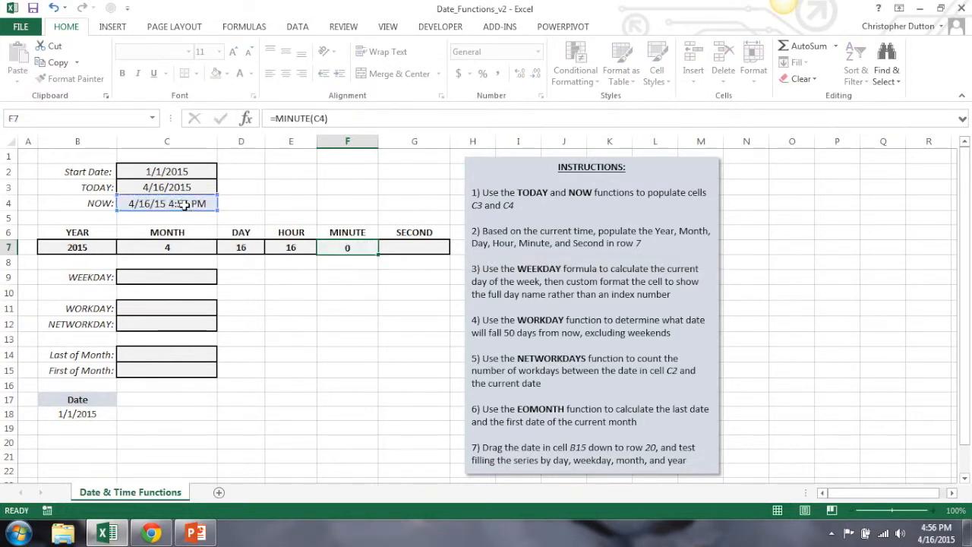
Enter =SECOND(C4) in cell G7 to extract the seconds from the NOW value.
key("Right")
type("=")
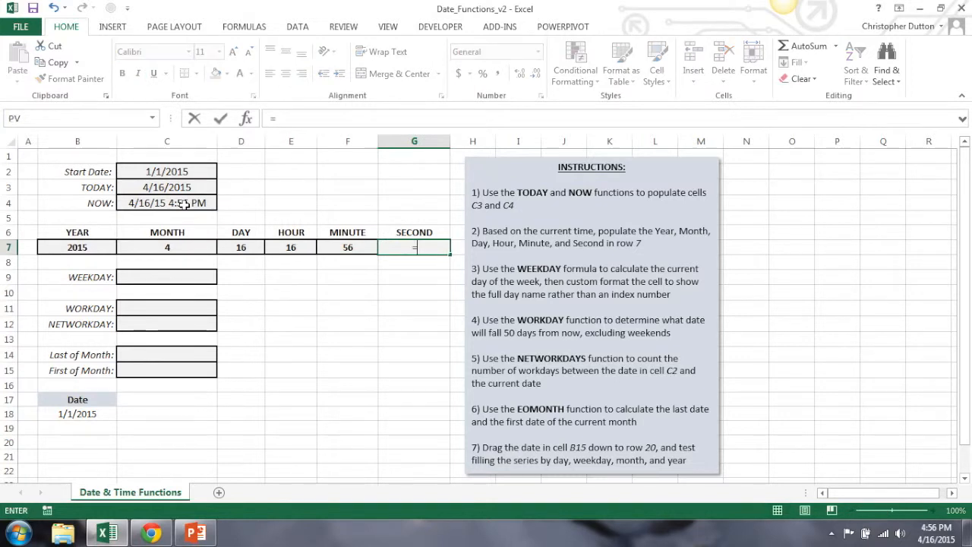
type("SECOND(")
left_click(175, 200)
type(")")
key("Return")
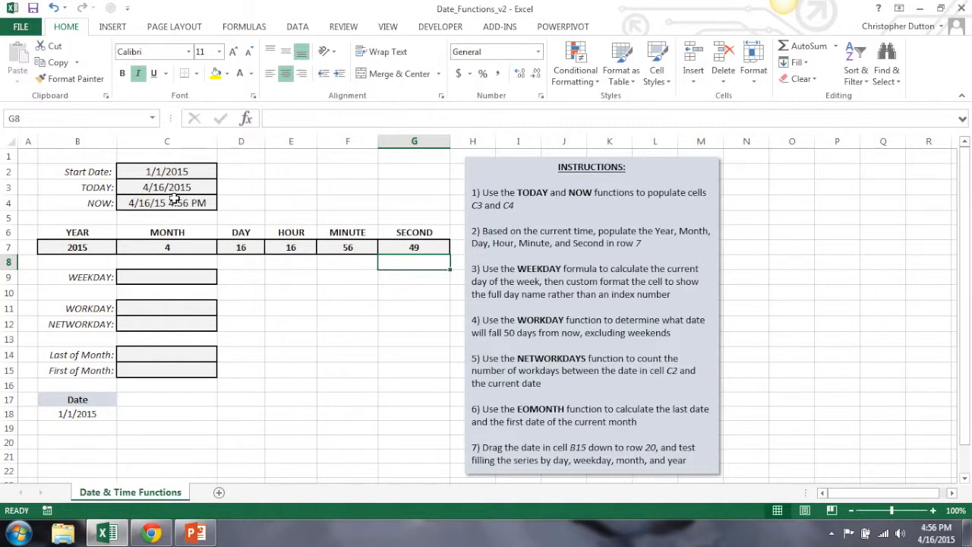
Recalculate the workbook several times to refresh the NOW value and the time parts in row 7.
left_click(246, 29)
left_click(842, 58)
left_click(843, 56)
left_click(842, 56)
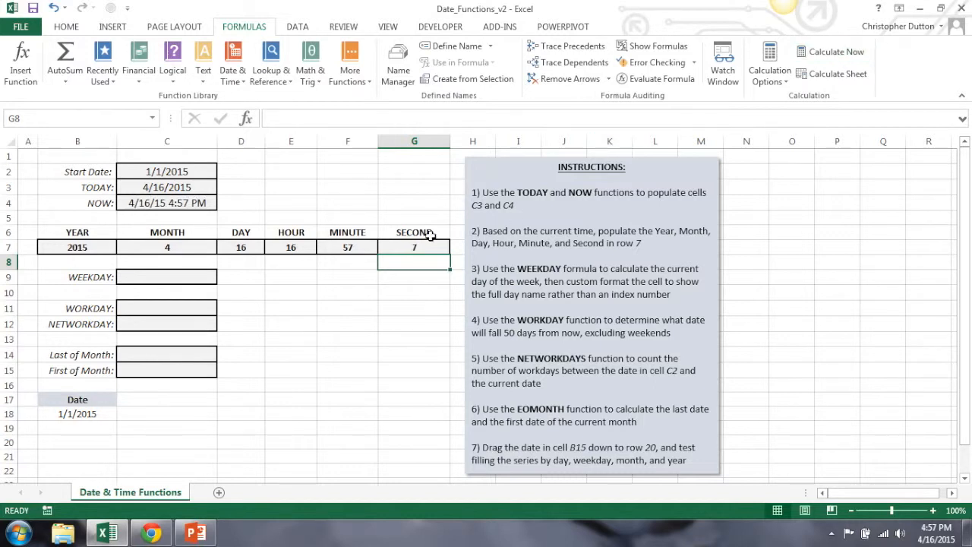
left_click(833, 52)
left_click(833, 51)
Enter =WEEKDAY(C3) in cell C9 to calculate the weekday number of today's date.
left_click(165, 277)
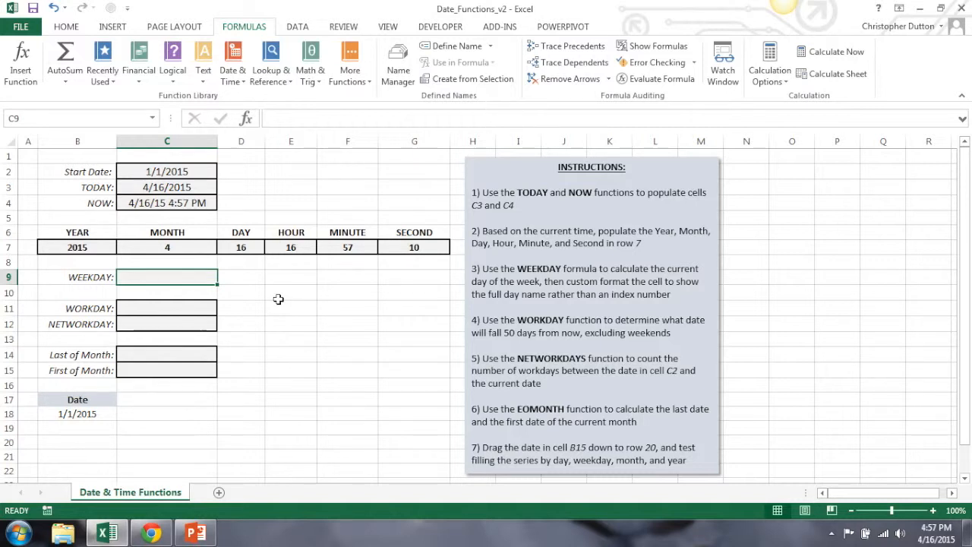
type("=W")
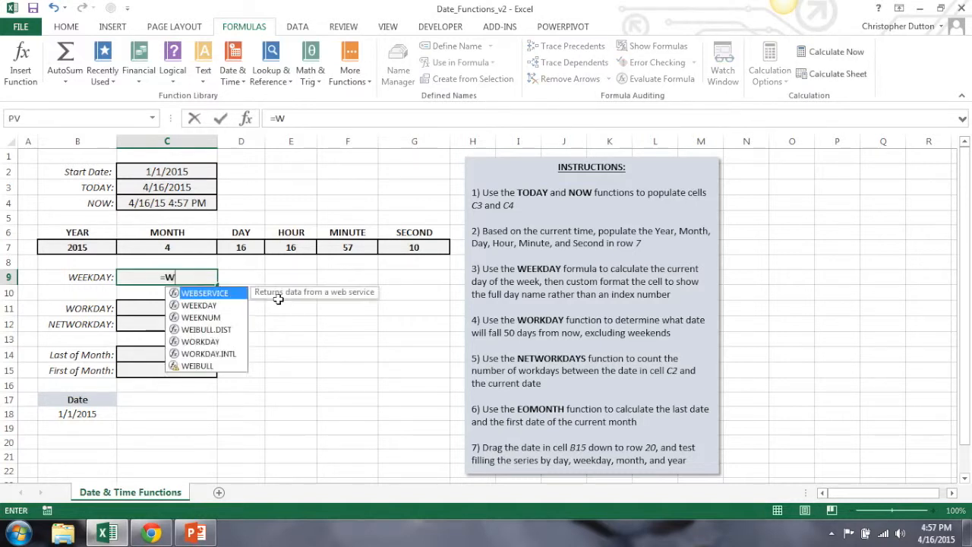
type("EEKDAY(")
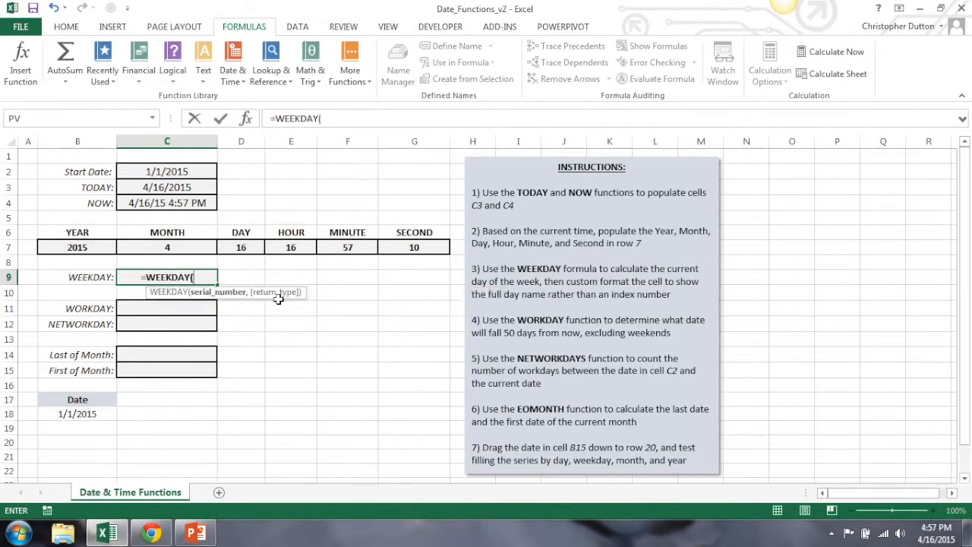
left_click(168, 188)
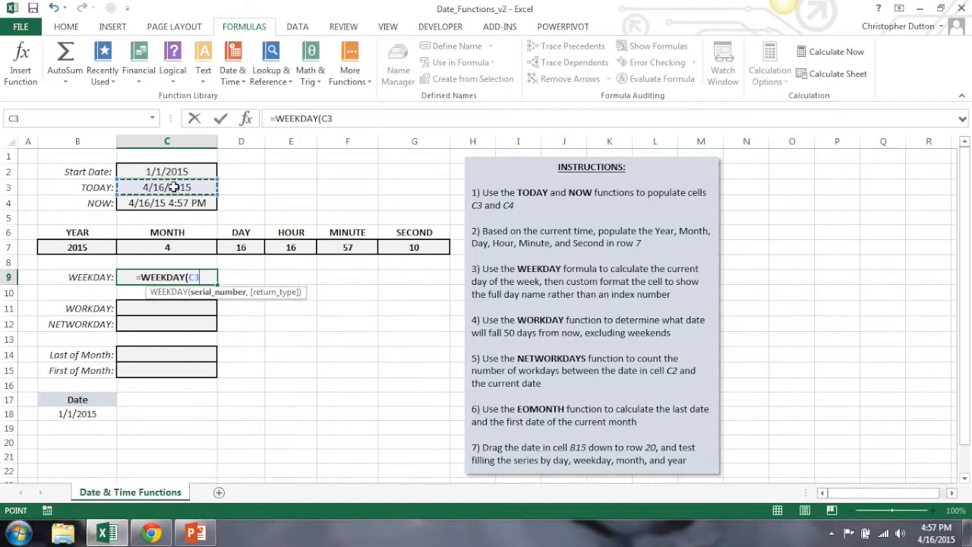
type(")")
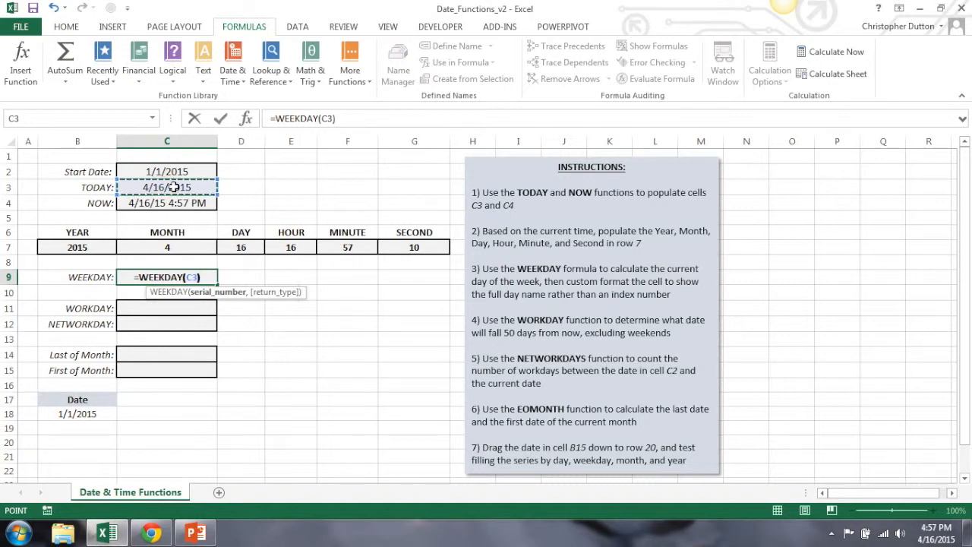
key("Return")
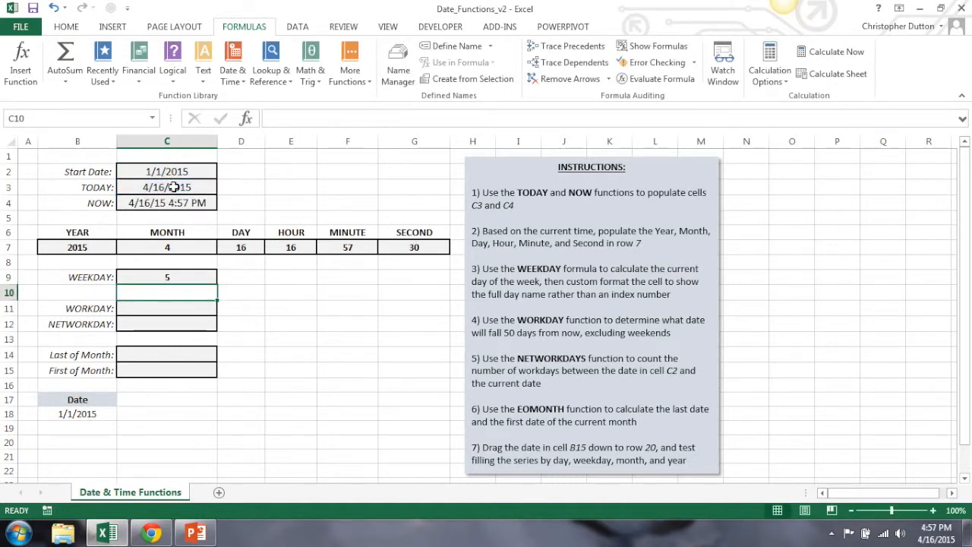
Add return type 1 to the weekday formula in cell C9 so it reads =WEEKDAY(C3,1).
key("Up")
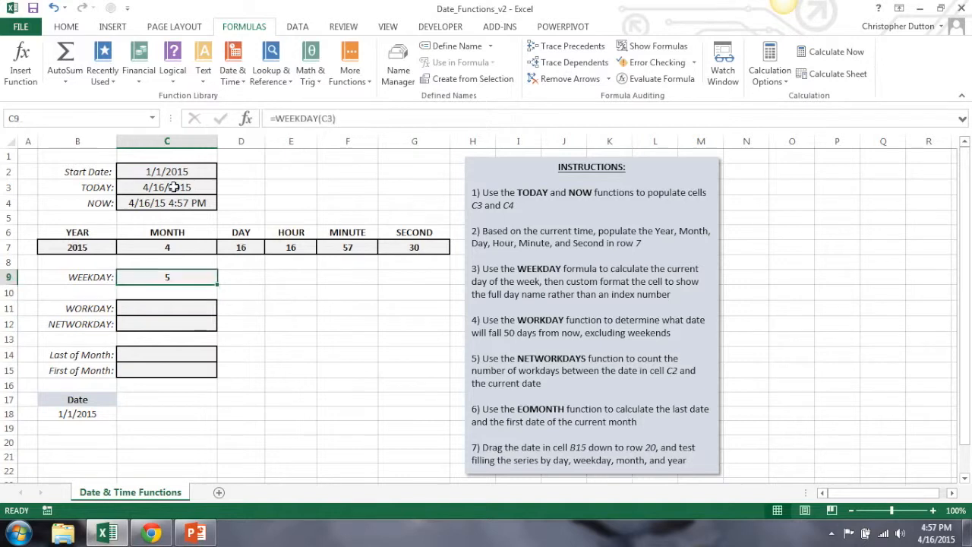
left_click(333, 119)
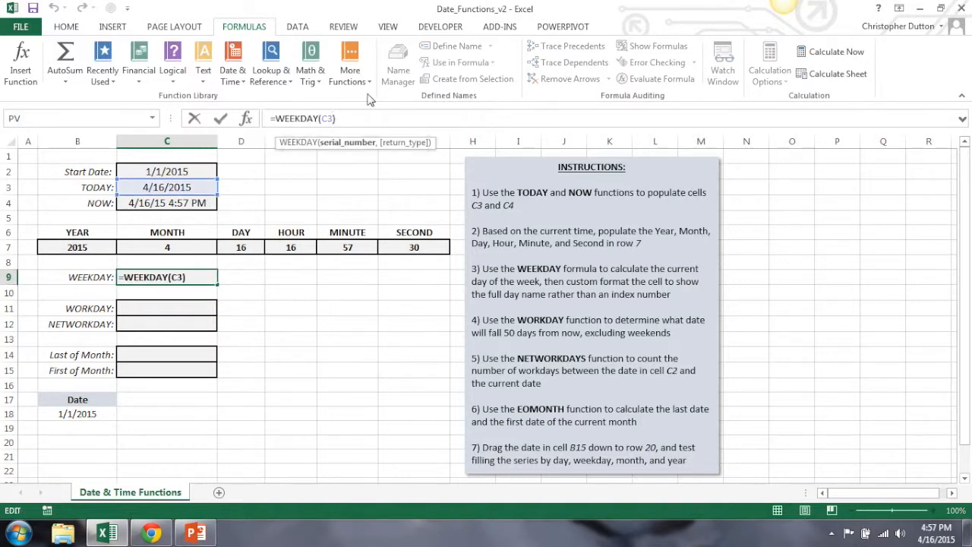
type(",")
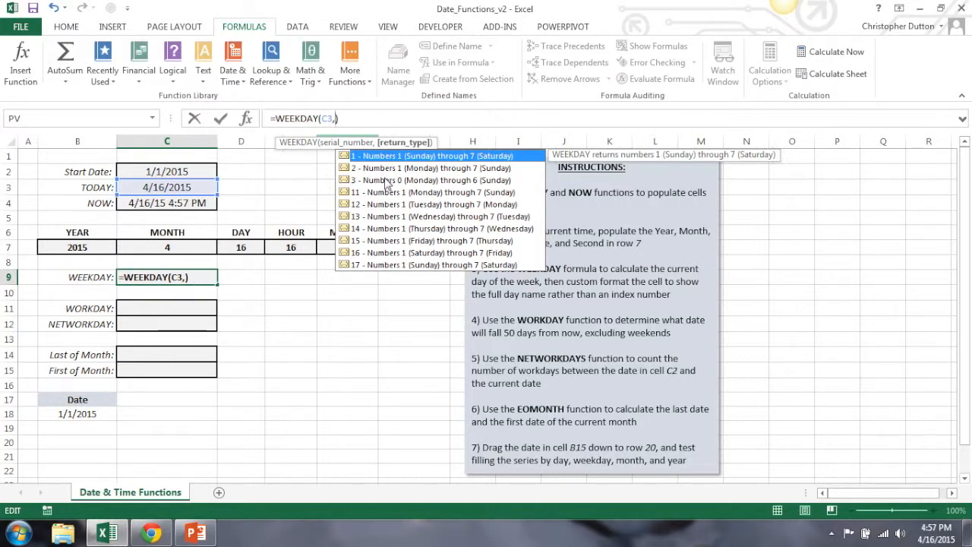
type("1")
key("Return")
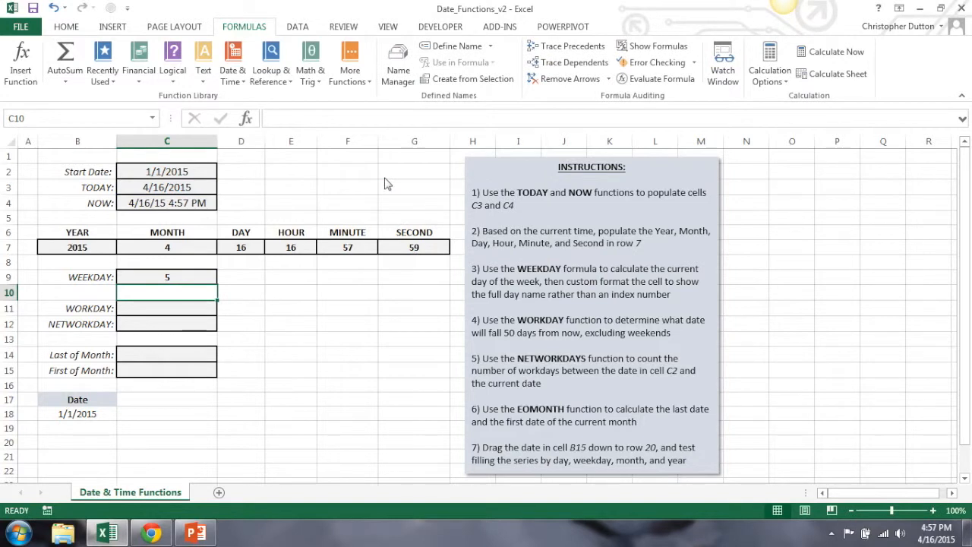
Enter =WORKDAY(C3,50) in cell C11 to find the date 50 workdays after today.
key("Down")
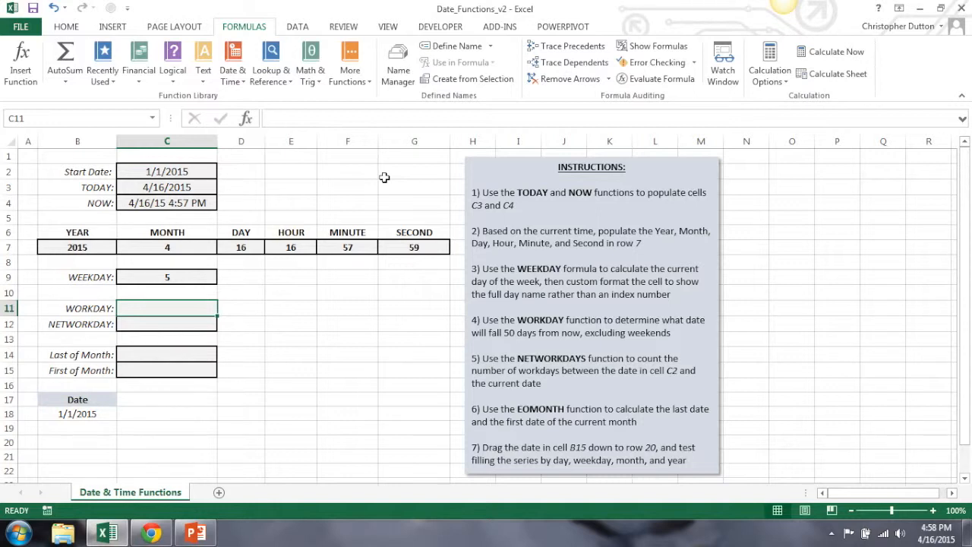
type("=W")
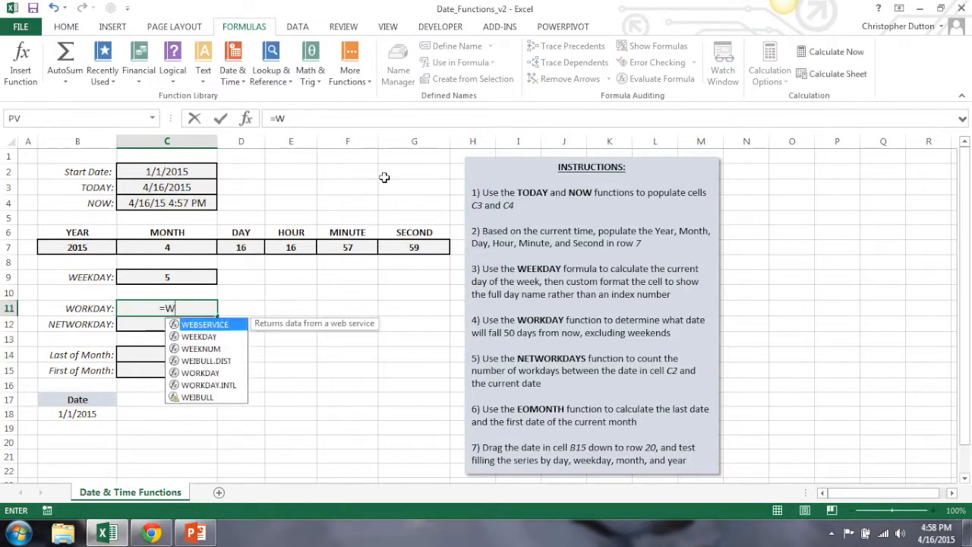
type("ORKDAY(")
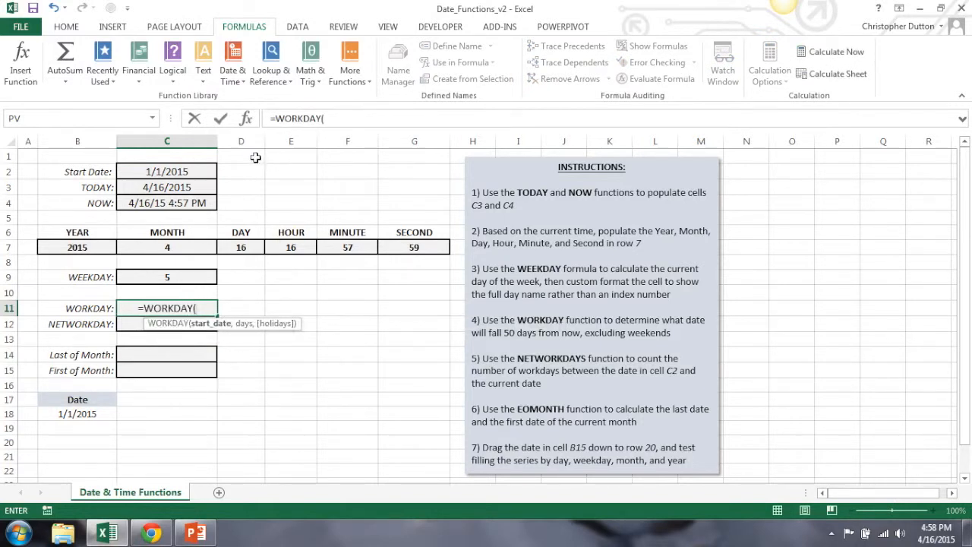
left_click(199, 188)
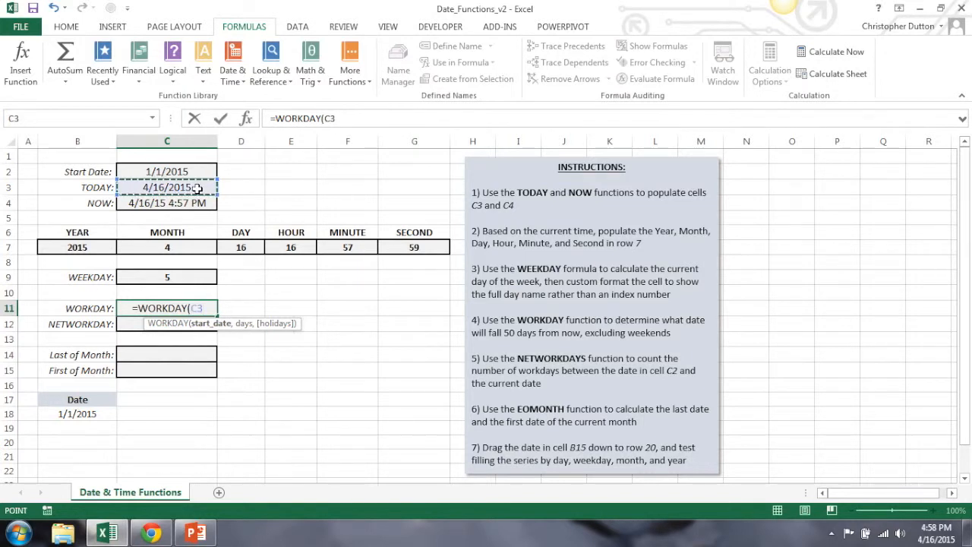
type(",")
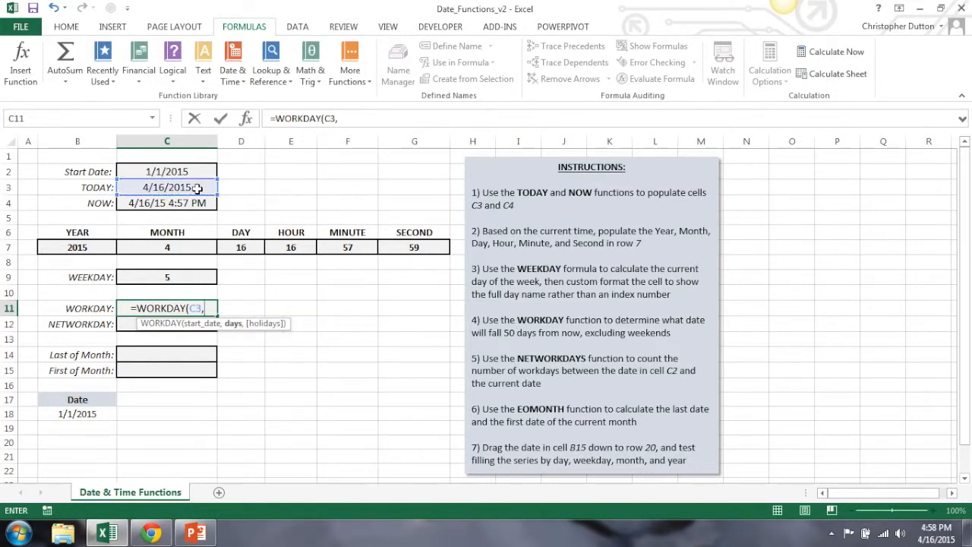
type("50)")
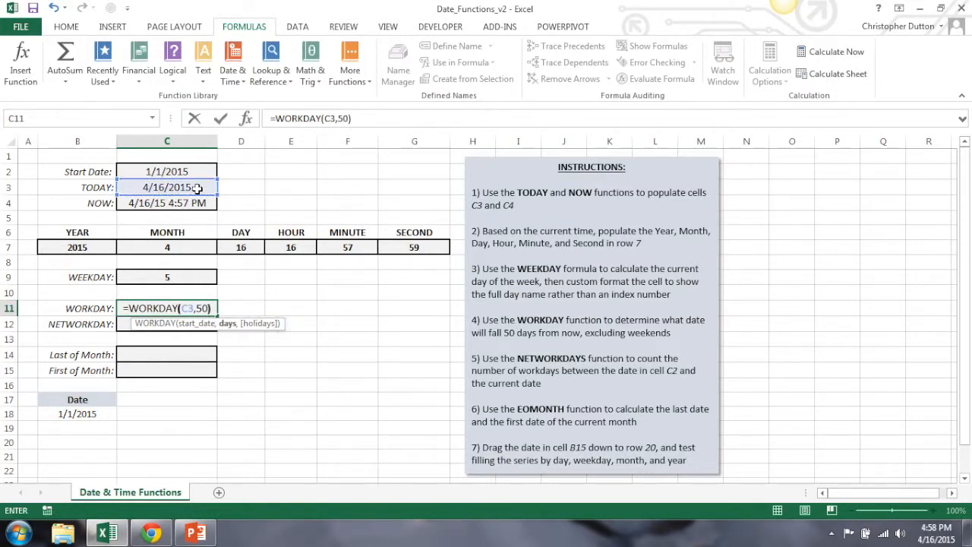
key("Return")
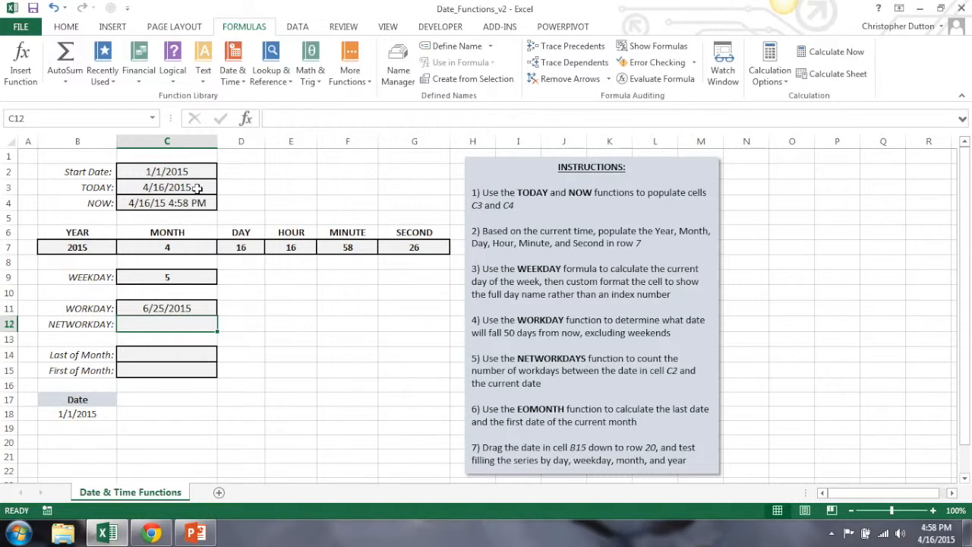
Enter =NETWORKDAYS(C2,C3) in cell C12 to count the workdays between the start date and today.
type("=")
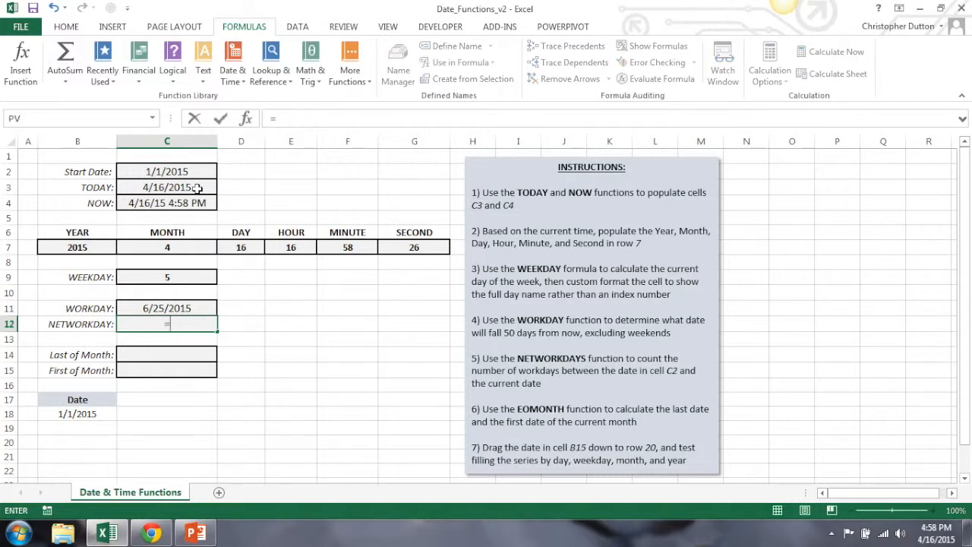
type("NETWORKD")
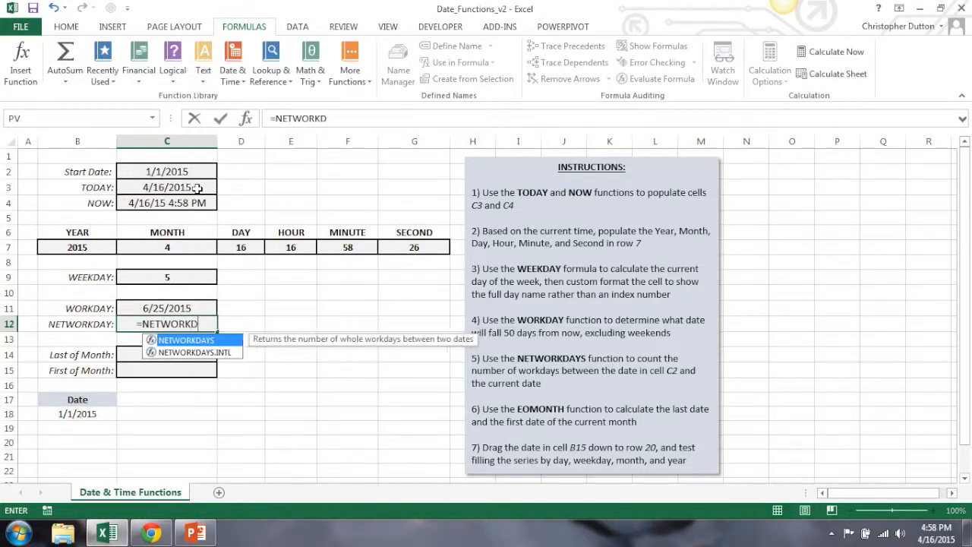
type("AYS(")
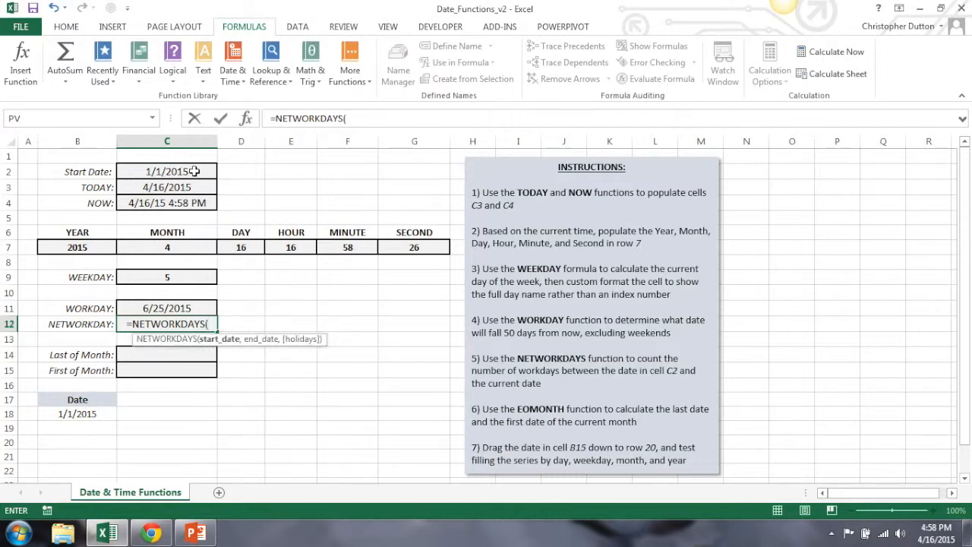
left_click(195, 172)
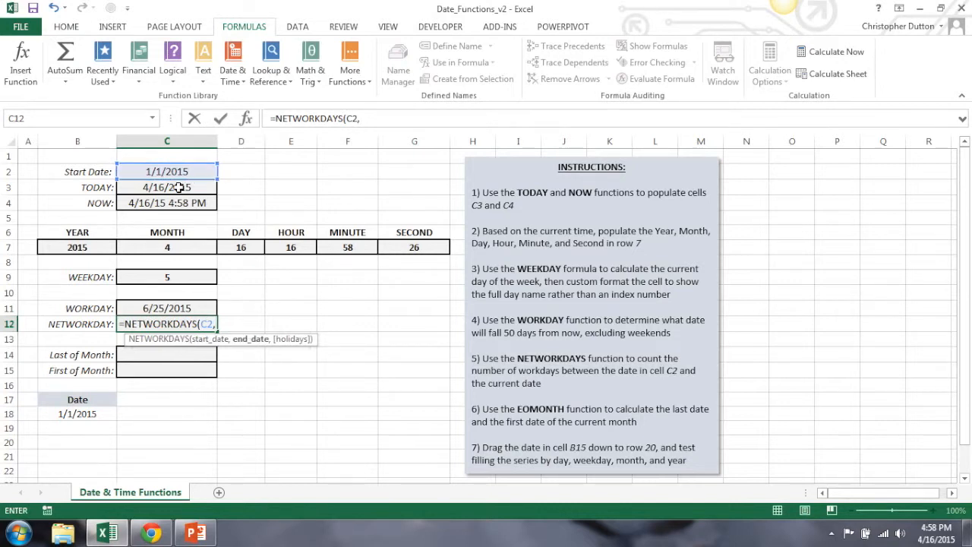
left_click(178, 187)
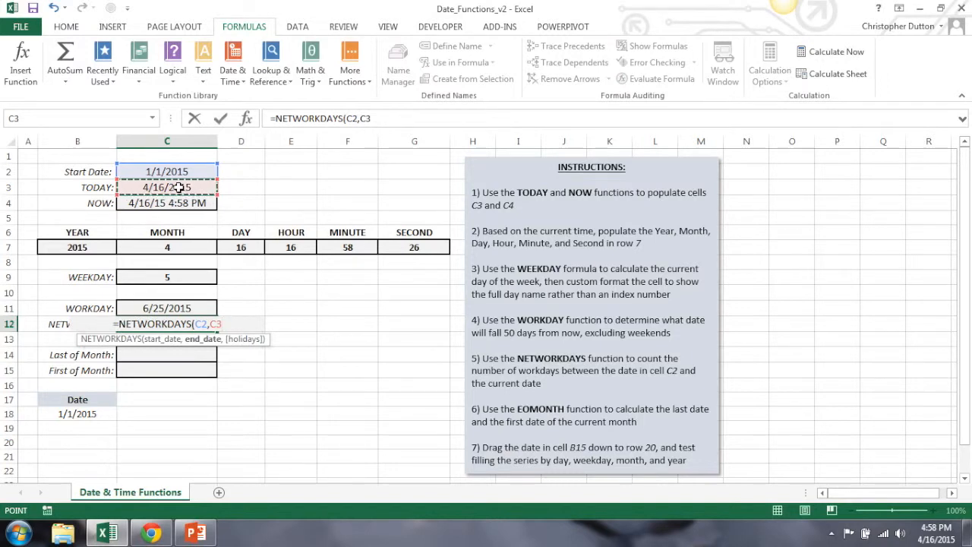
type(")")
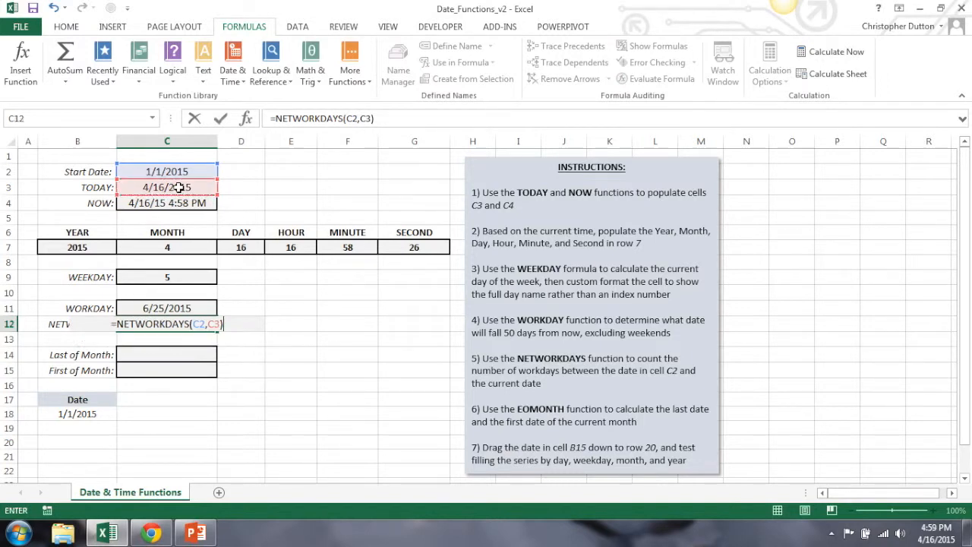
key("BackSpace")
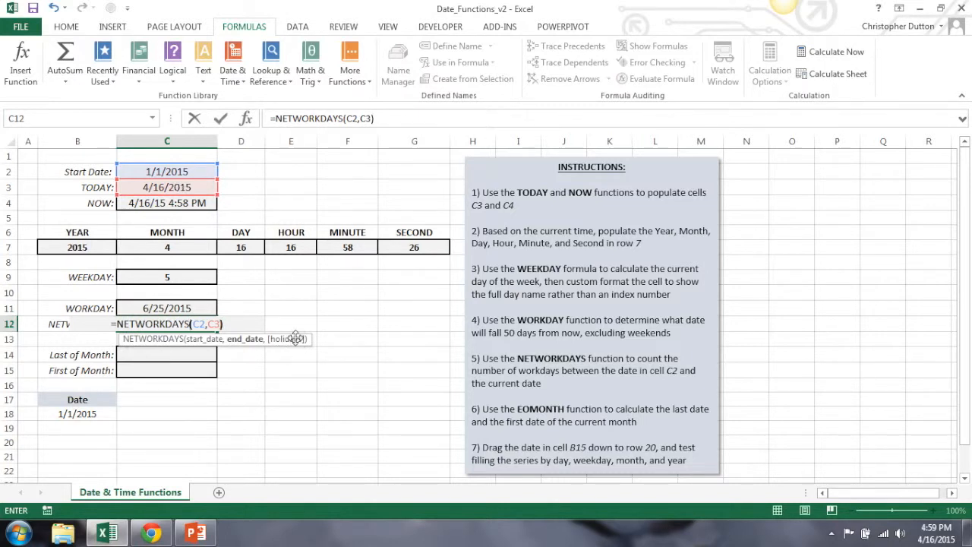
key("Return")
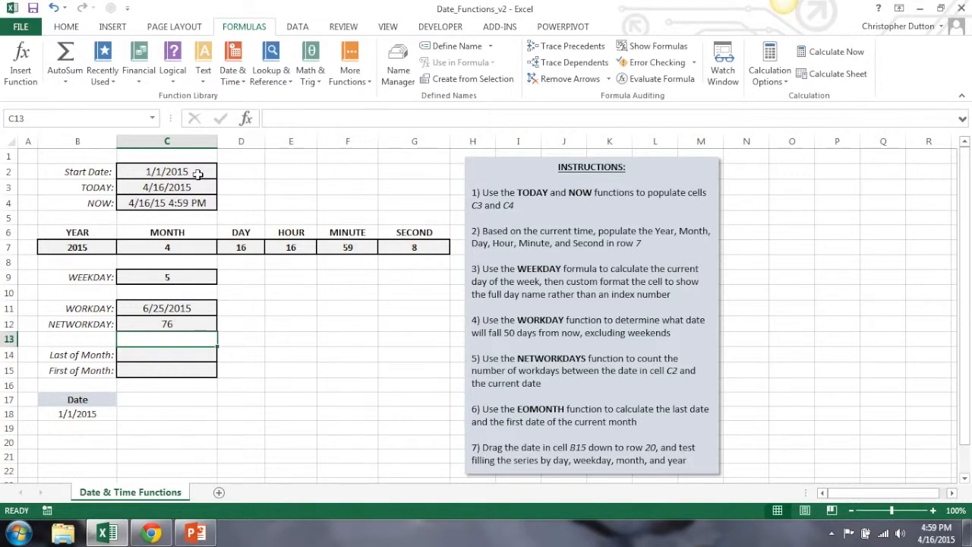
Enter =EOMONTH(C3,0) in cell C14 to calculate the last day of the current month.
left_click(164, 351)
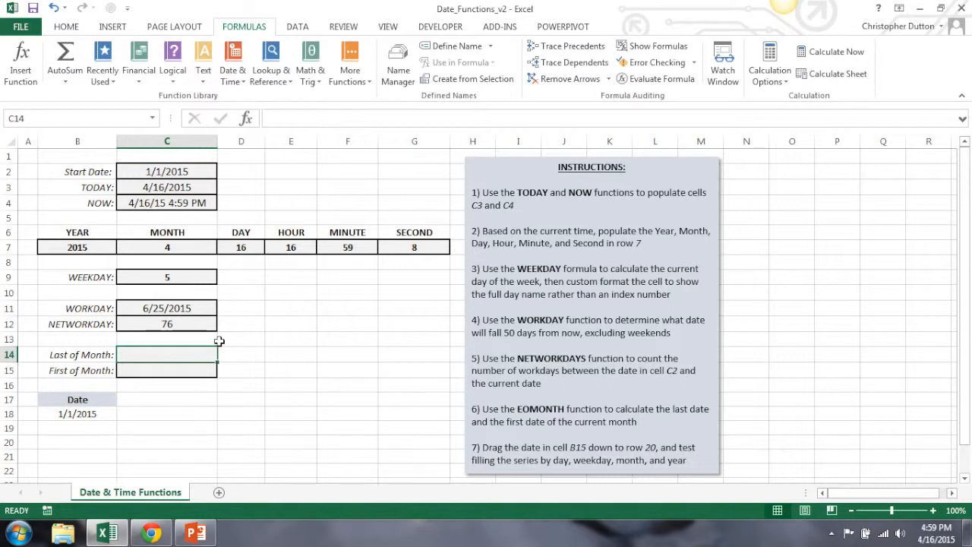
type("=EOMONTH(")
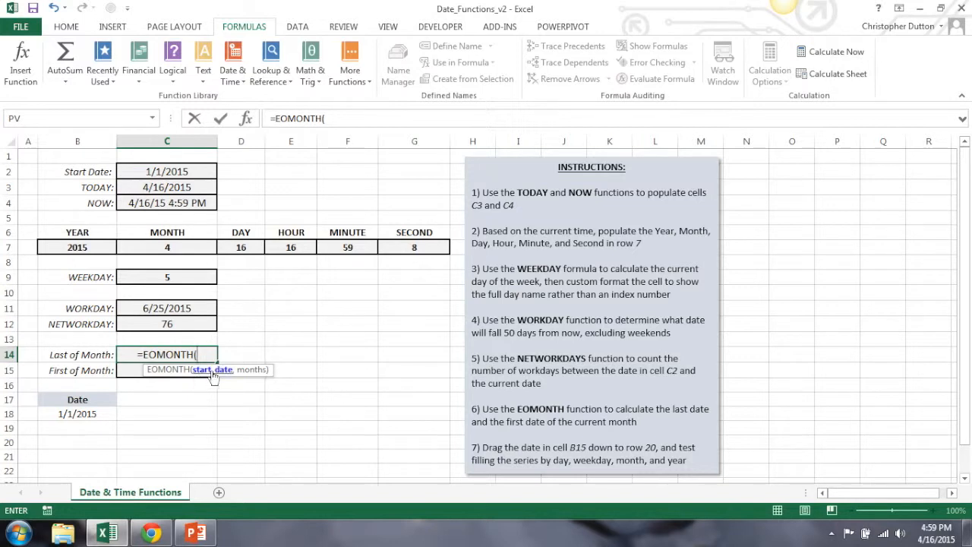
left_click(180, 189)
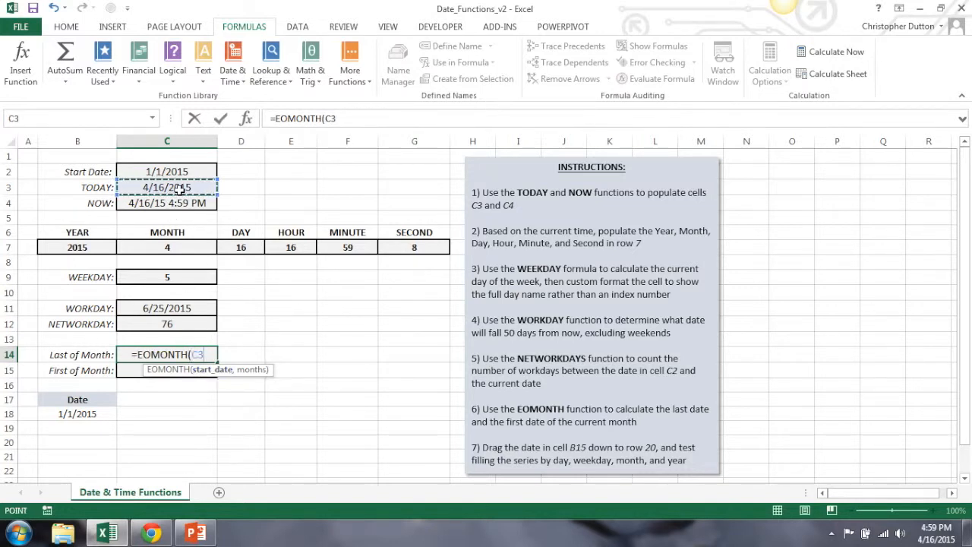
type(",")
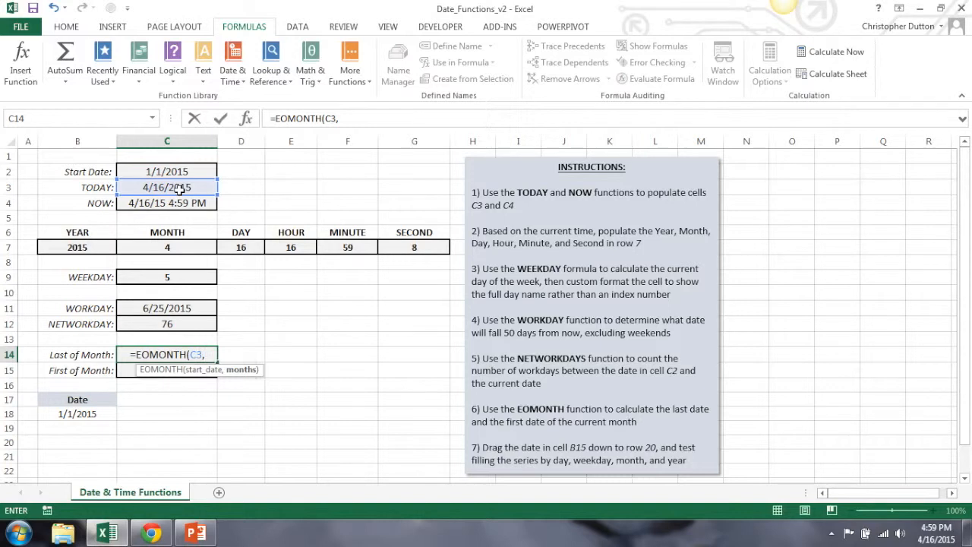
type("0")
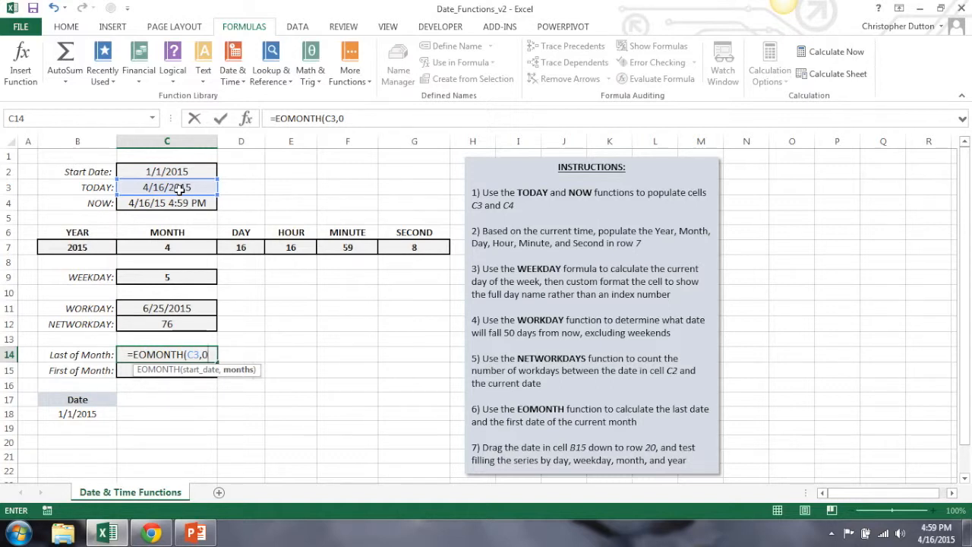
type(")")
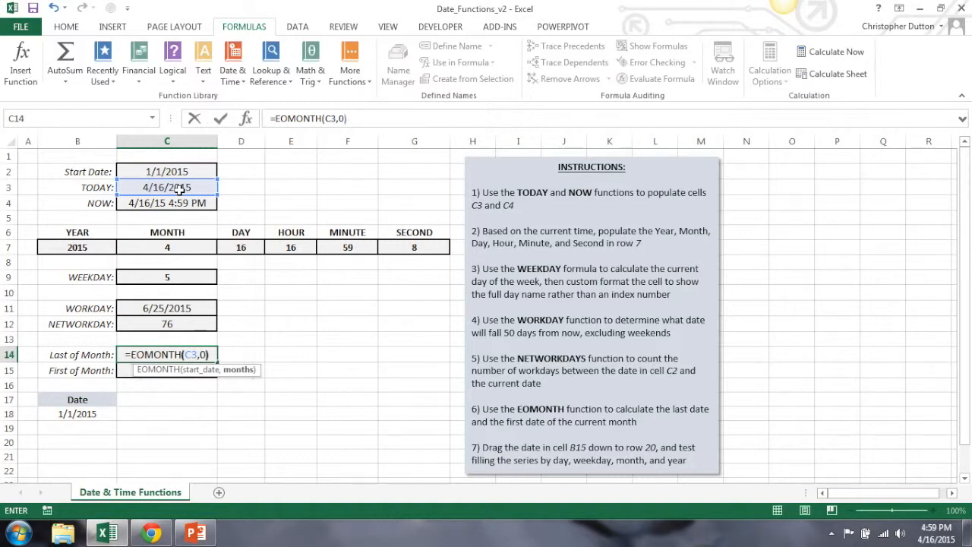
key("Return")
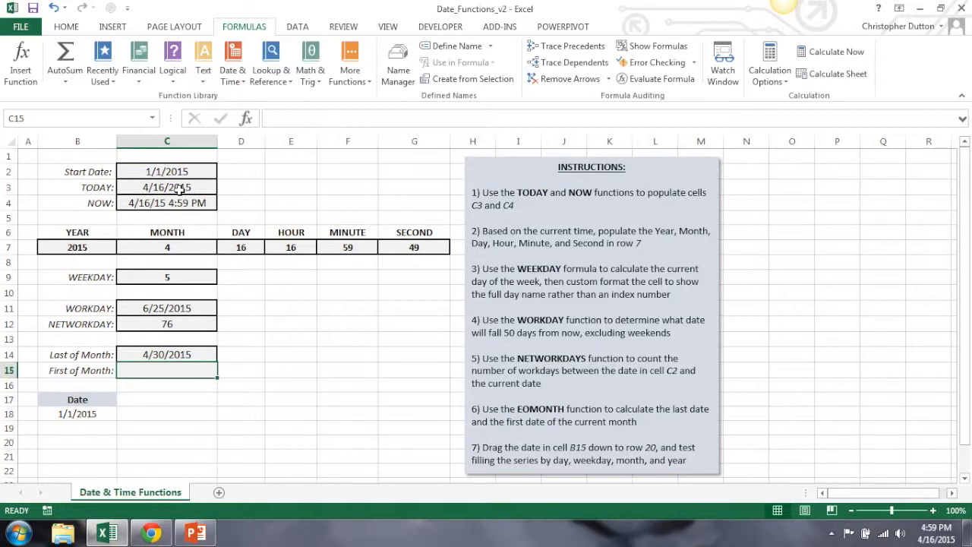
Enter =EOMONTH(C3,-1)+1 in cell C15 to calculate the first day of the current month.
type("=E")
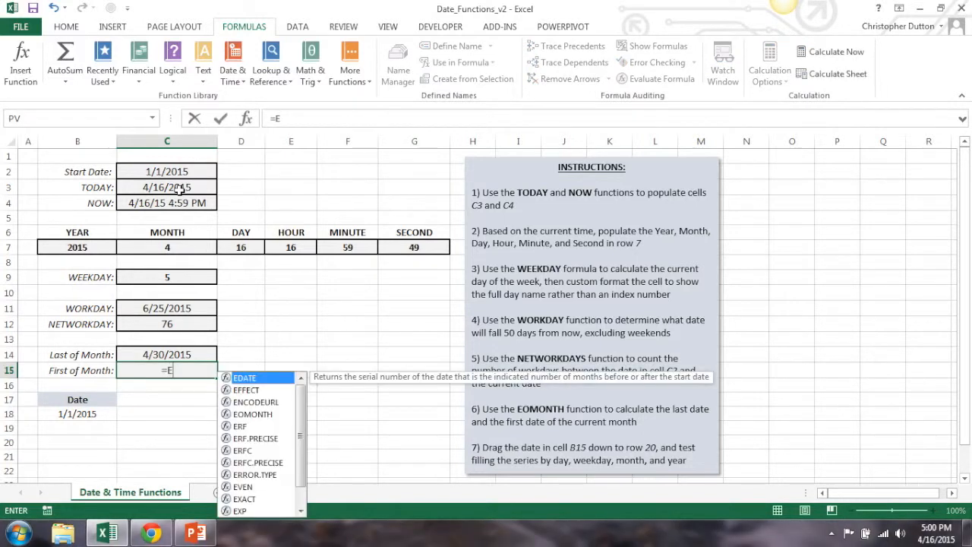
type("OMONTH(")
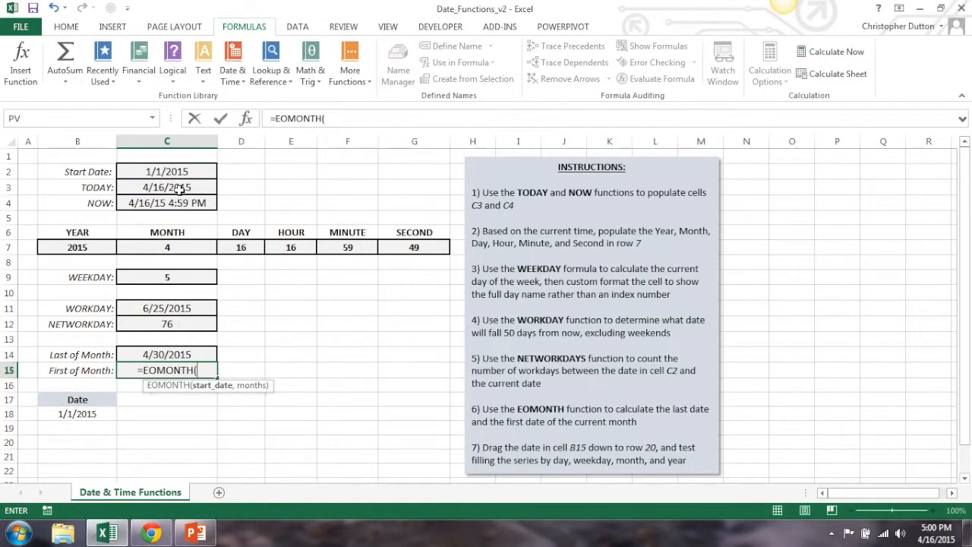
left_click(175, 188)
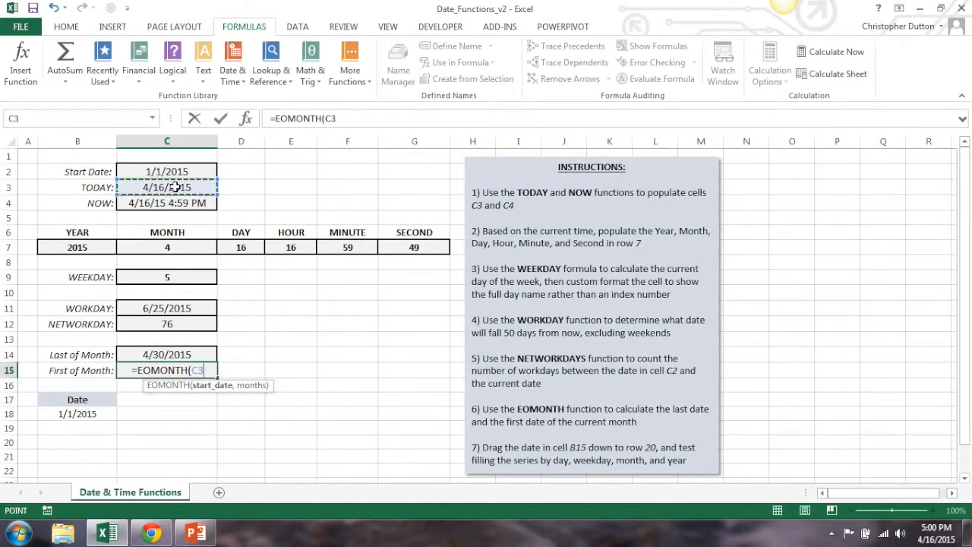
type(",")
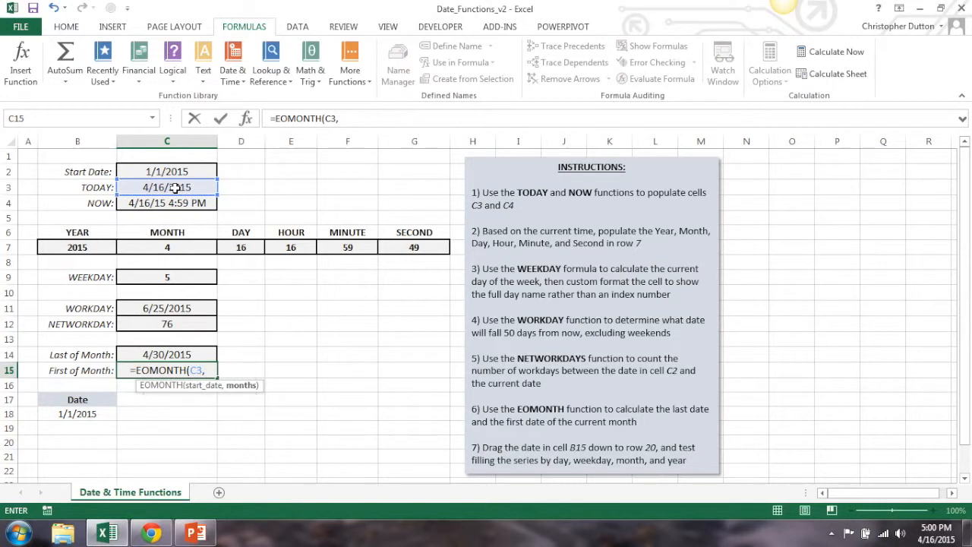
type("-1")
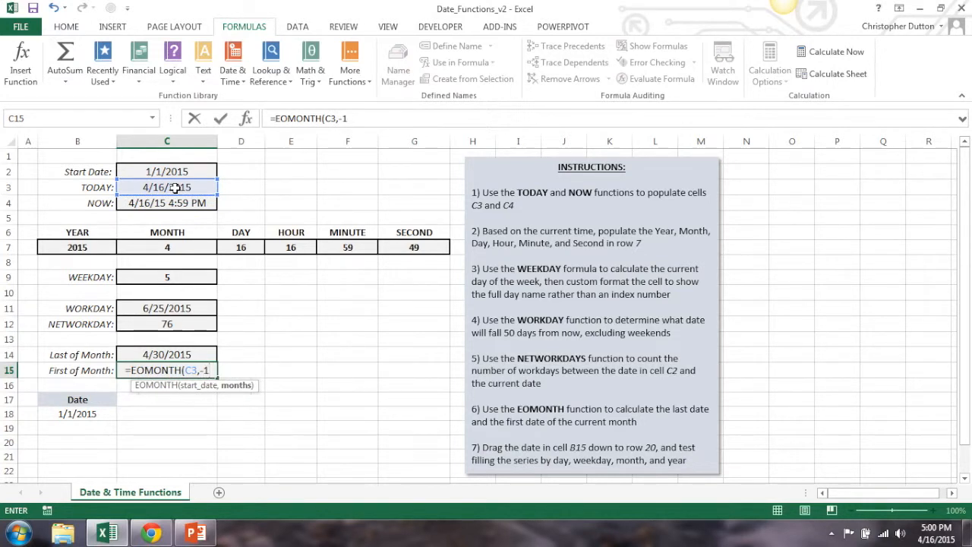
type(")+1")
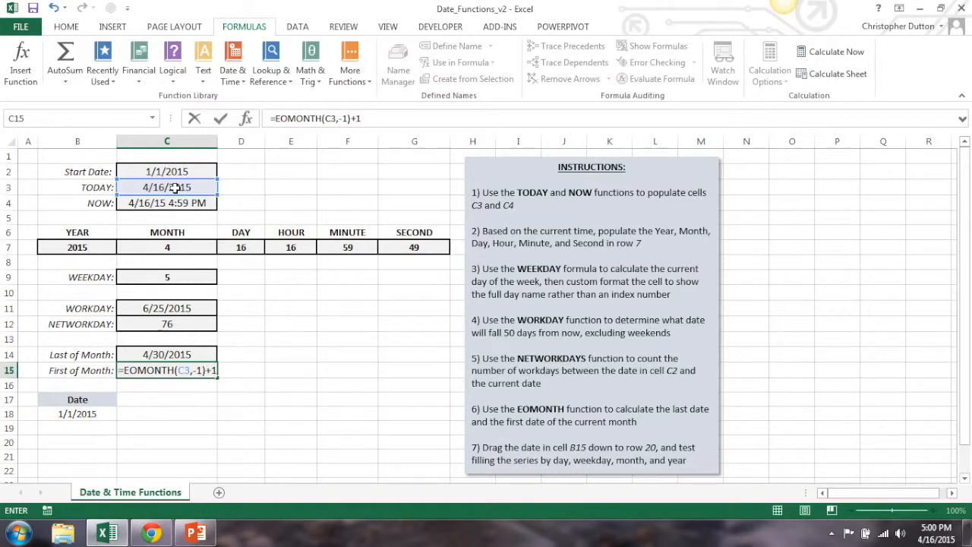
key("Return")
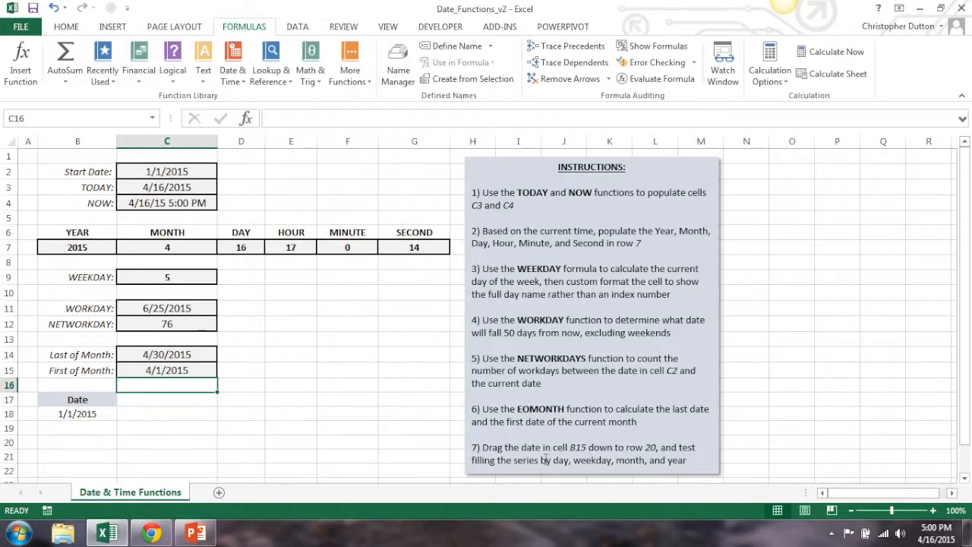
Fill the date in cell B18 down to B21 and set the series to fill by weekdays.
left_click(81, 414)
left_click_drag(117, 422, 109, 455)
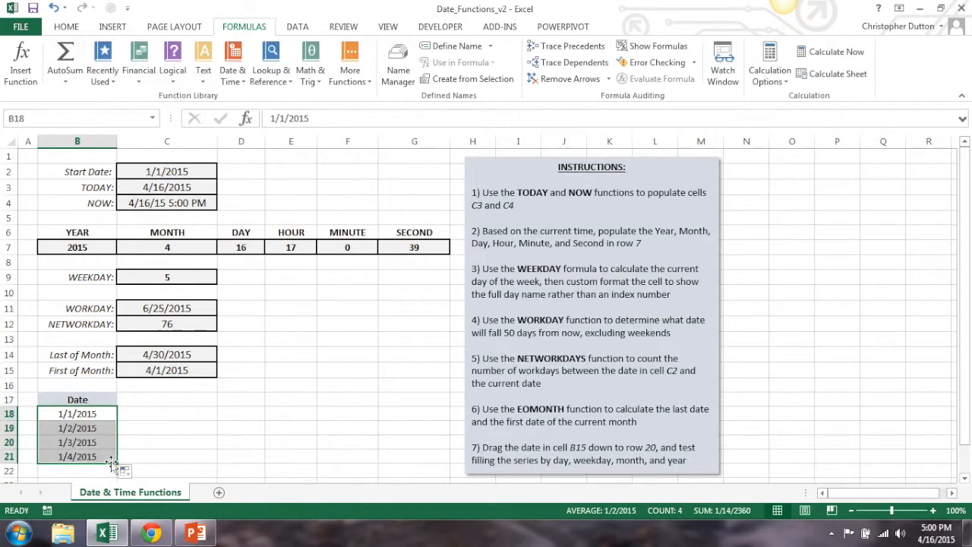
left_click(125, 471)
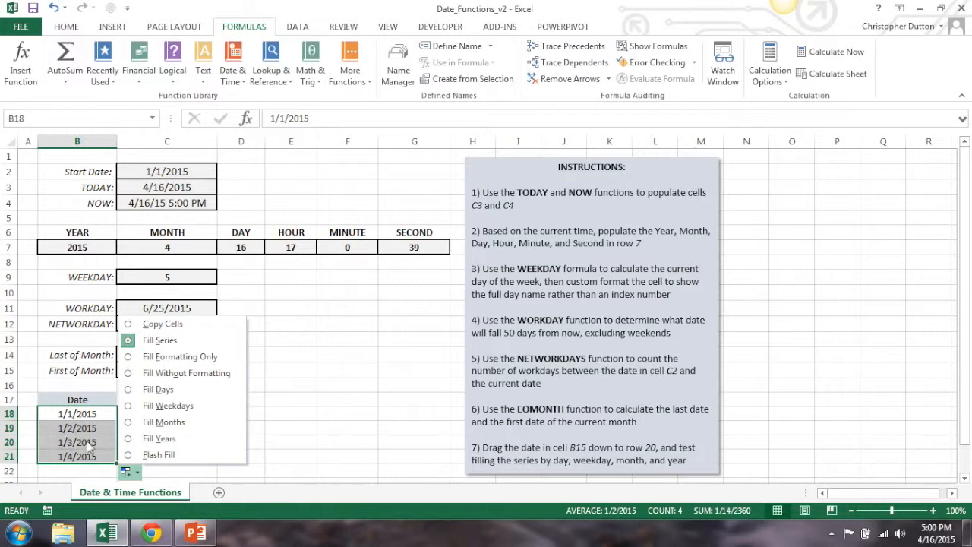
left_click(131, 407)
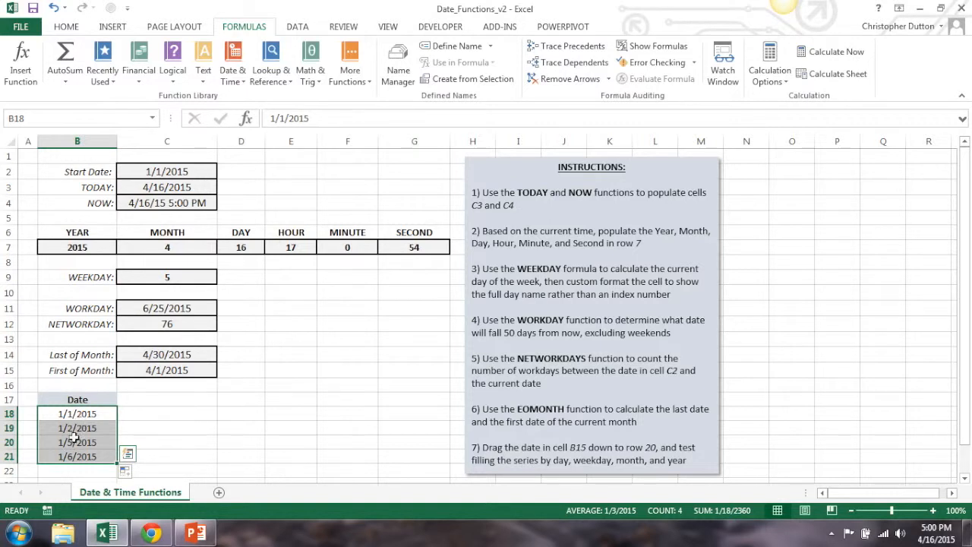
Refill the date series in B18:B21 by months, and finally by years.
left_click(126, 471)
left_click(163, 421)
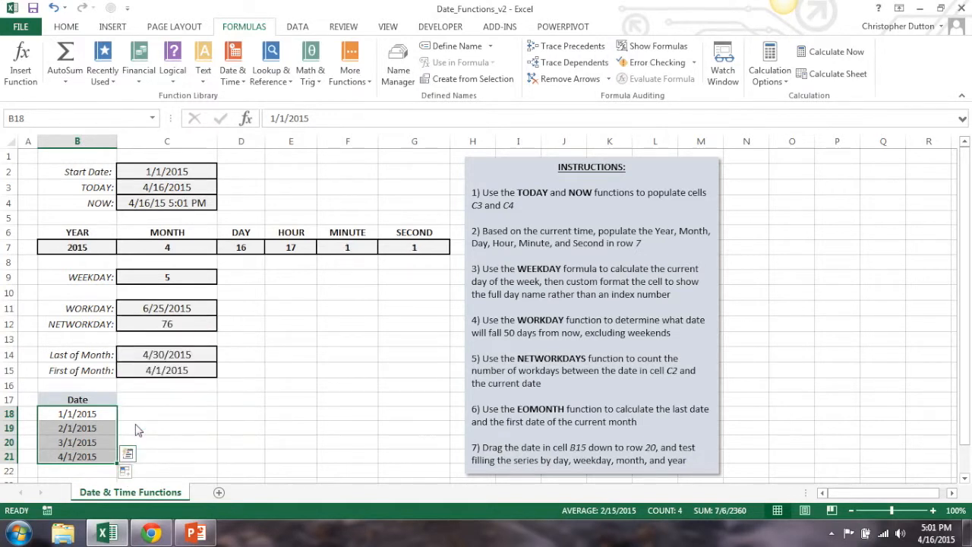
left_click(125, 470)
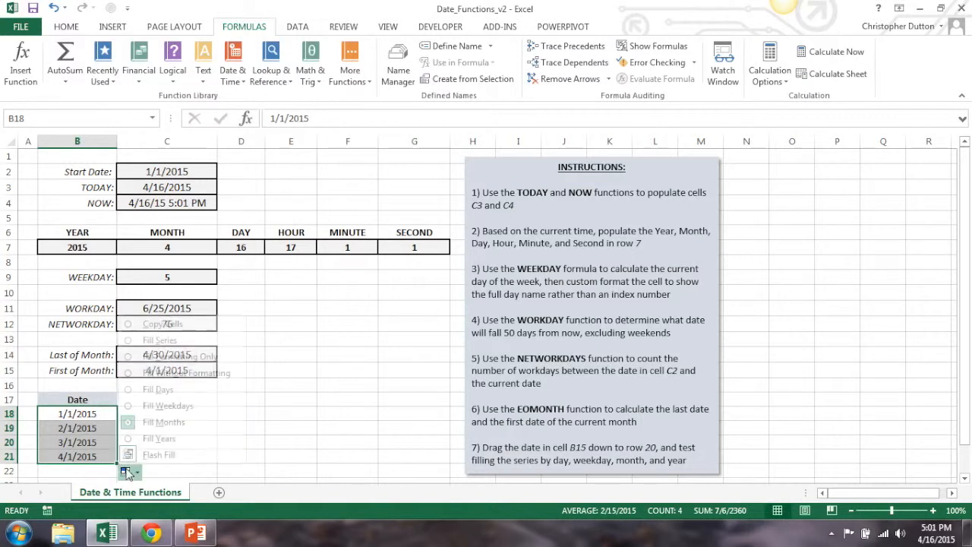
left_click(156, 446)
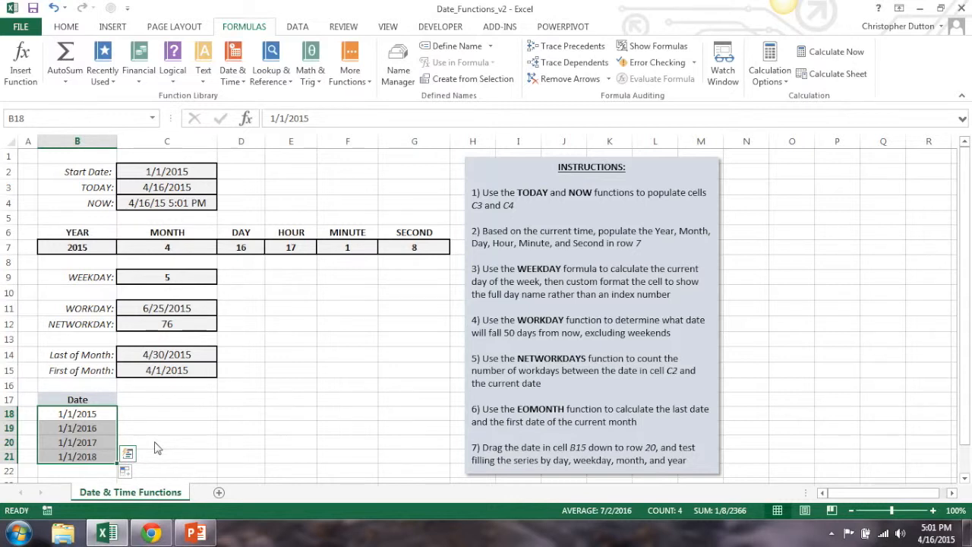
left_click(279, 280)
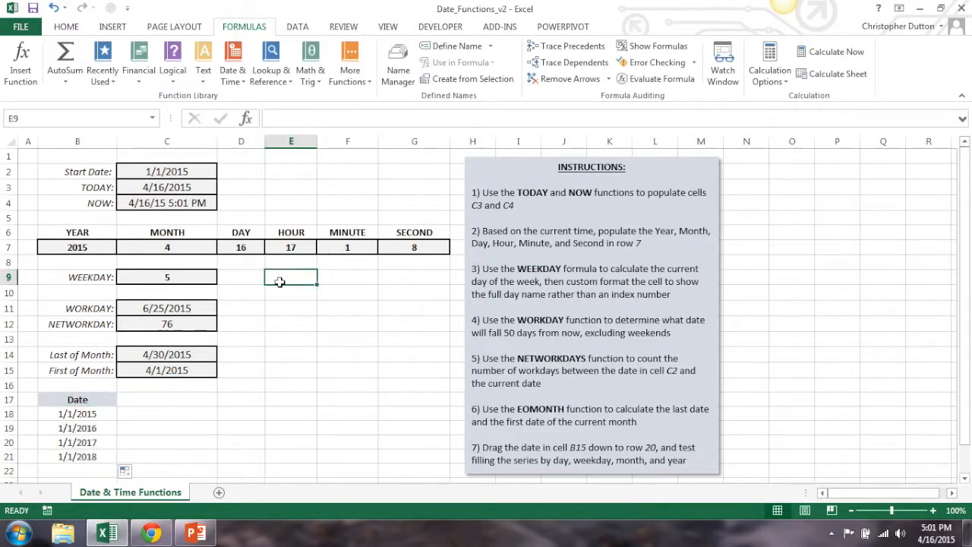